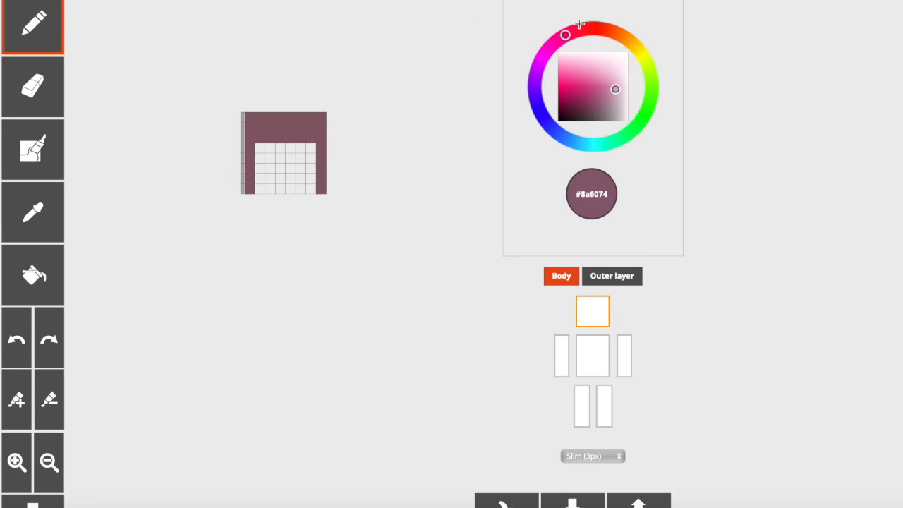
# Step: Mix the dark brown shade #5f4f53 and paint a two-pixel-high band on each side strand of the hair framing the face
pyautogui.click(622, 99)
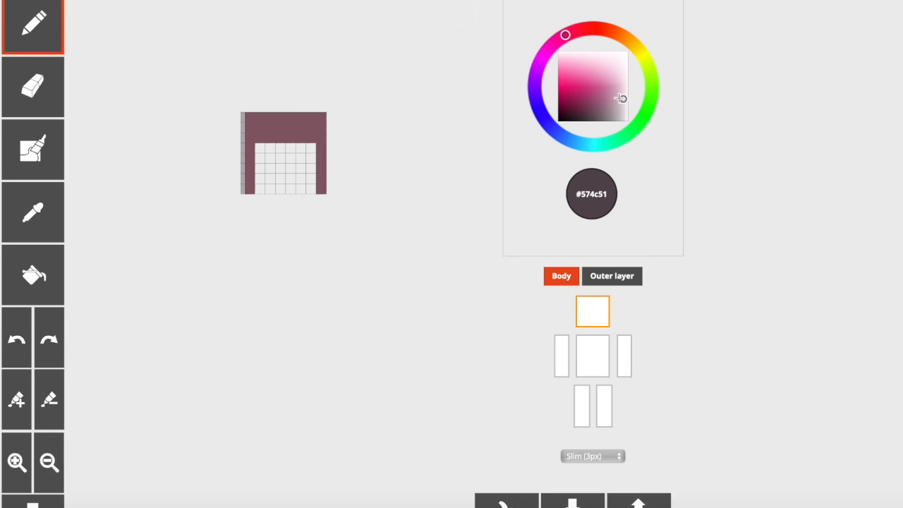
pyautogui.moveTo(365, 155); pyautogui.dragTo(357, 157)
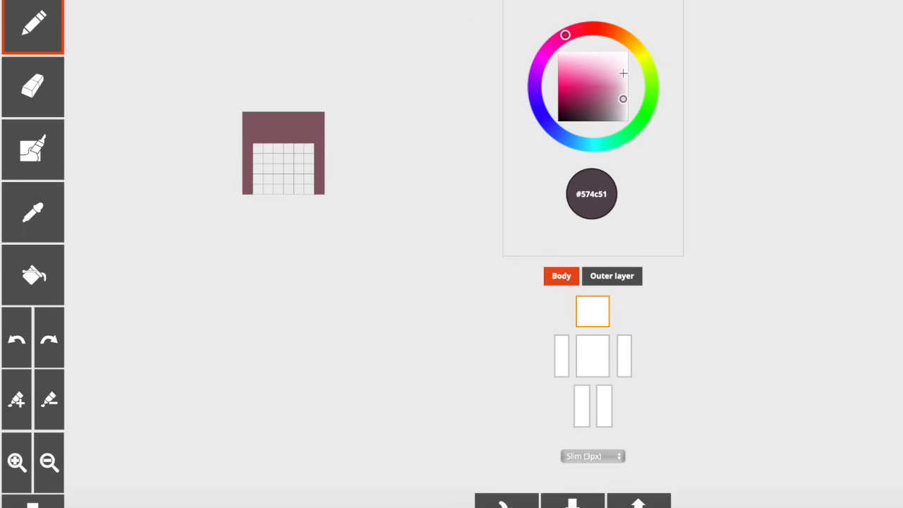
pyautogui.moveTo(604, 76)
pyautogui.mouseDown()
pyautogui.moveTo(610, 86)
pyautogui.moveTo(592, 108)
pyautogui.moveTo(587, 51)
pyautogui.moveTo(608, 94)
pyautogui.mouseUp()
pyautogui.click(28, 209)
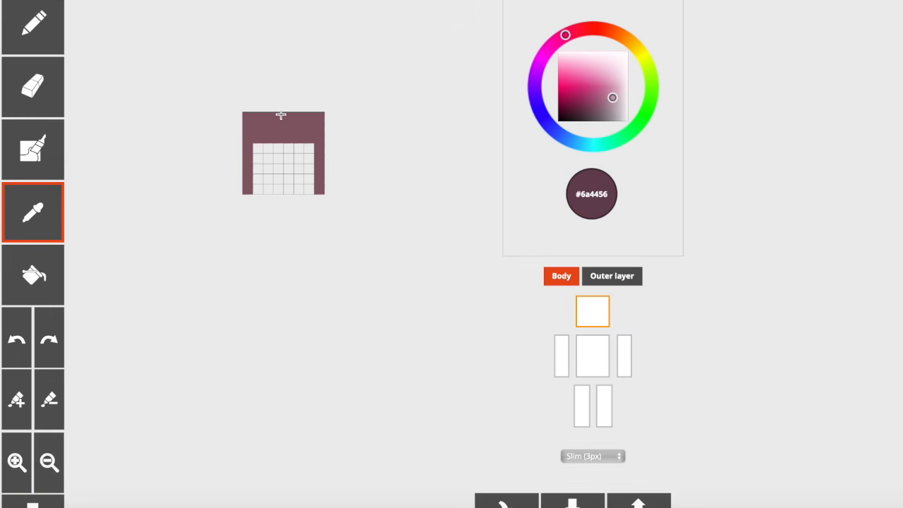
pyautogui.click(280, 116)
pyautogui.moveTo(621, 100); pyautogui.dragTo(621, 97)
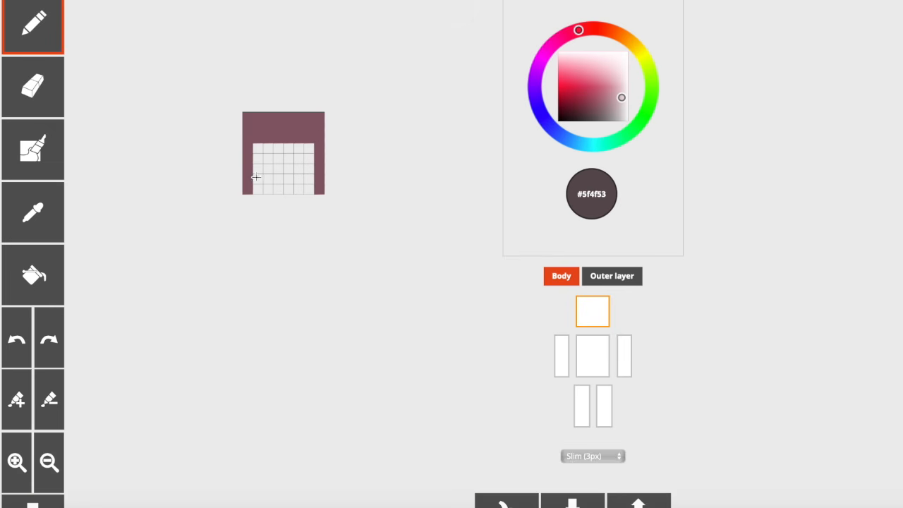
pyautogui.moveTo(317, 178); pyautogui.dragTo(247, 177)
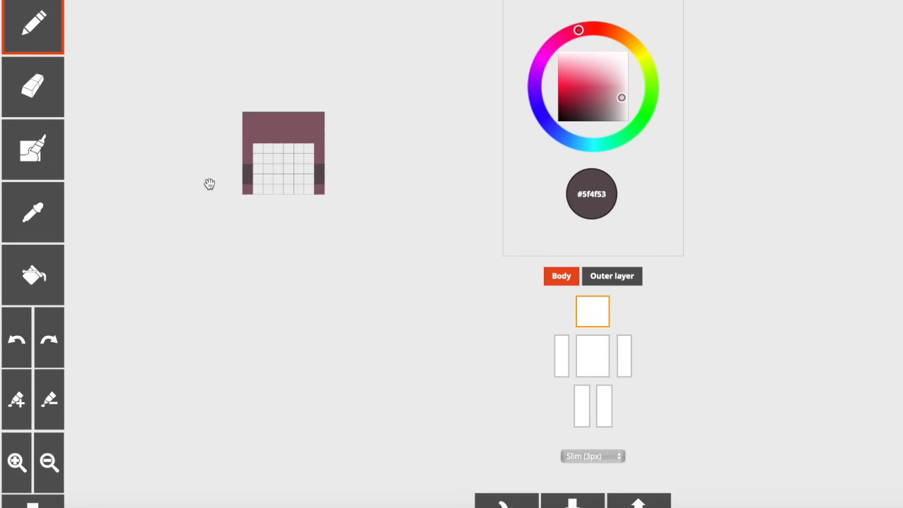
# Step: Paint each eye's upper lash two pixels wide with a darker inner pixel below it, using #5f4f53 and #644f54
pyautogui.click(258, 159)
pyautogui.click(267, 158)
pyautogui.click(308, 158)
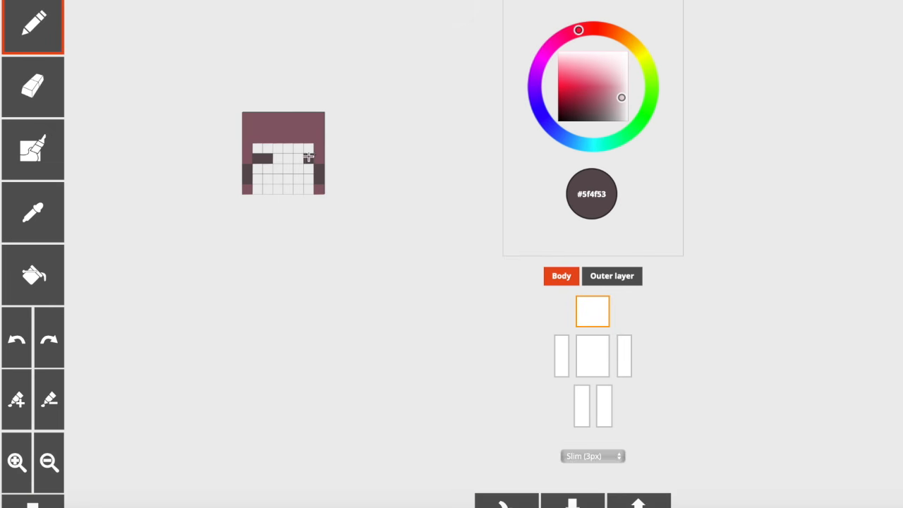
pyautogui.click(297, 159)
pyautogui.click(299, 170)
pyautogui.click(267, 169)
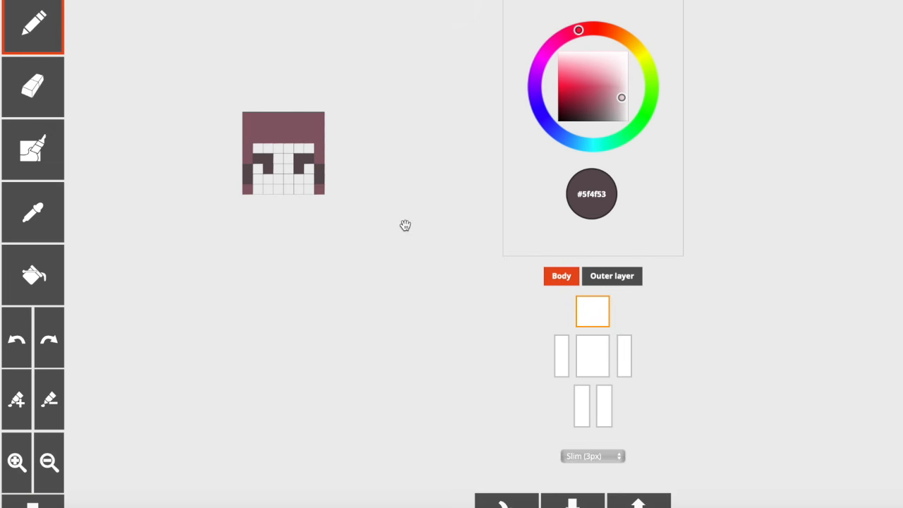
pyautogui.click(619, 97)
# Step: Paint one iris pixel directly below each inner lash pixel in light blue #b0d2dd
pyautogui.click(17, 461)
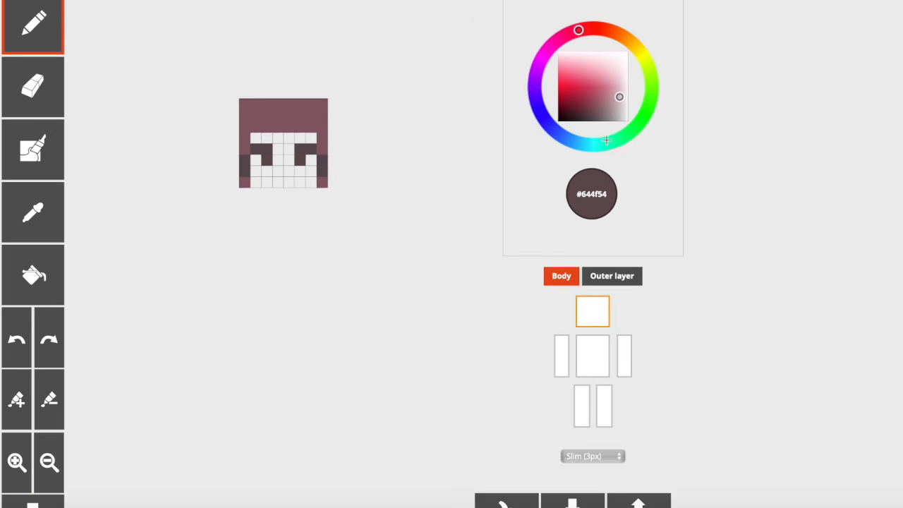
pyautogui.click(577, 143)
pyautogui.click(580, 61)
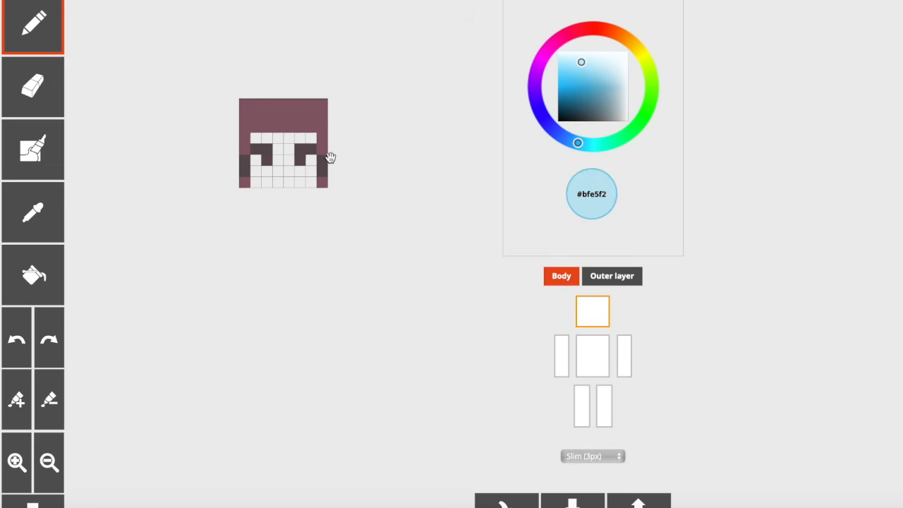
pyautogui.click(299, 172)
pyautogui.click(600, 67)
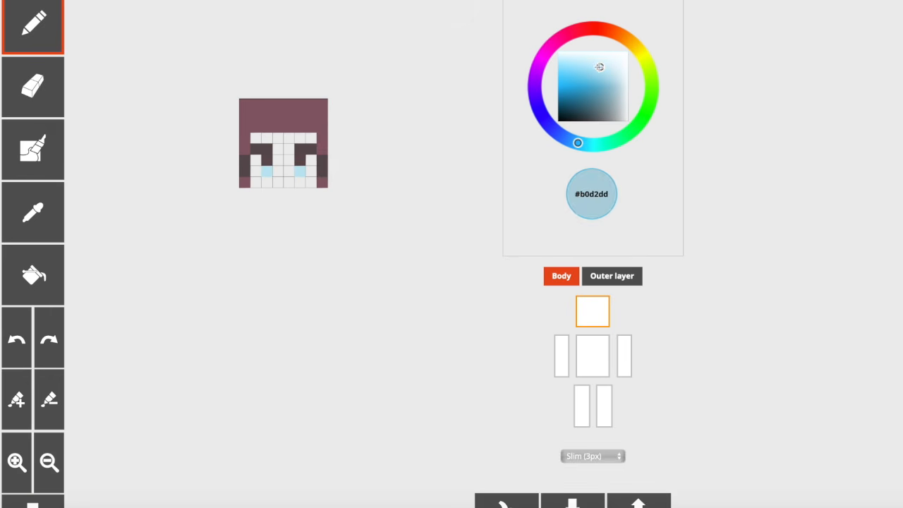
pyautogui.click(300, 173)
pyautogui.click(271, 176)
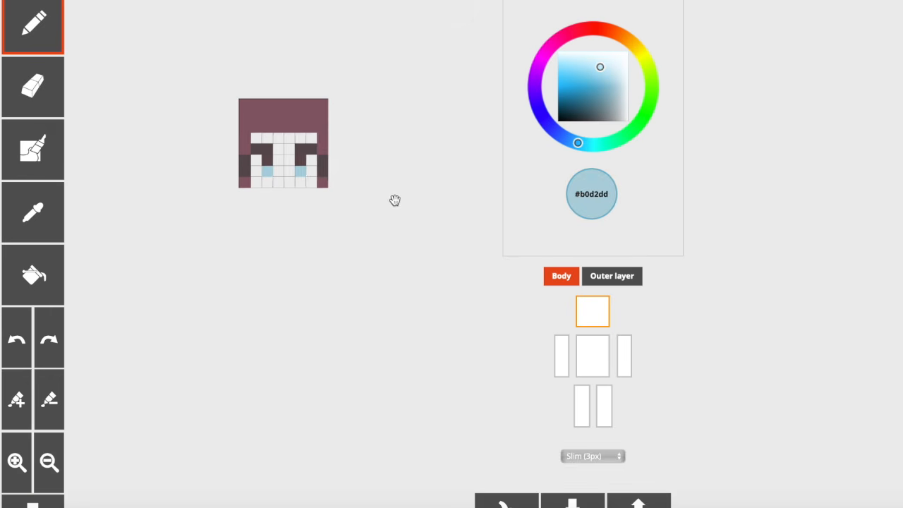
pyautogui.click(634, 277)
pyautogui.click(623, 274)
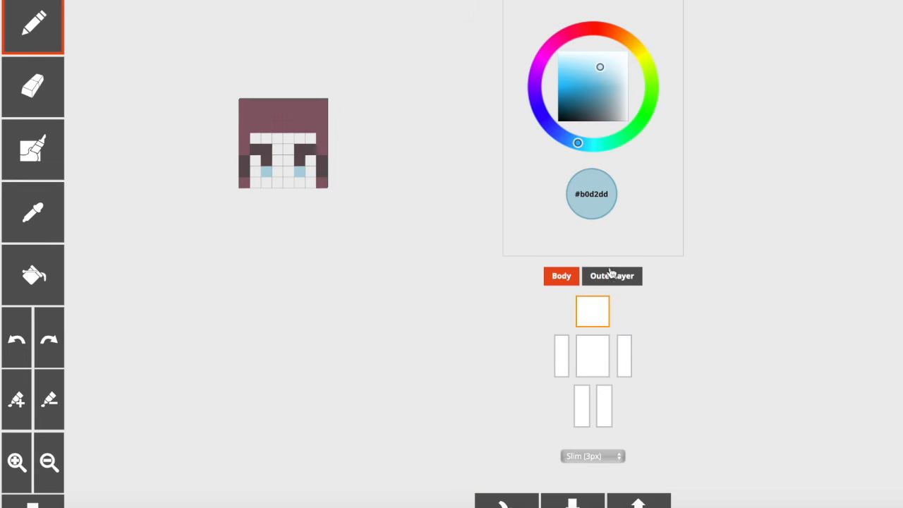
pyautogui.click(57, 210)
pyautogui.click(301, 163)
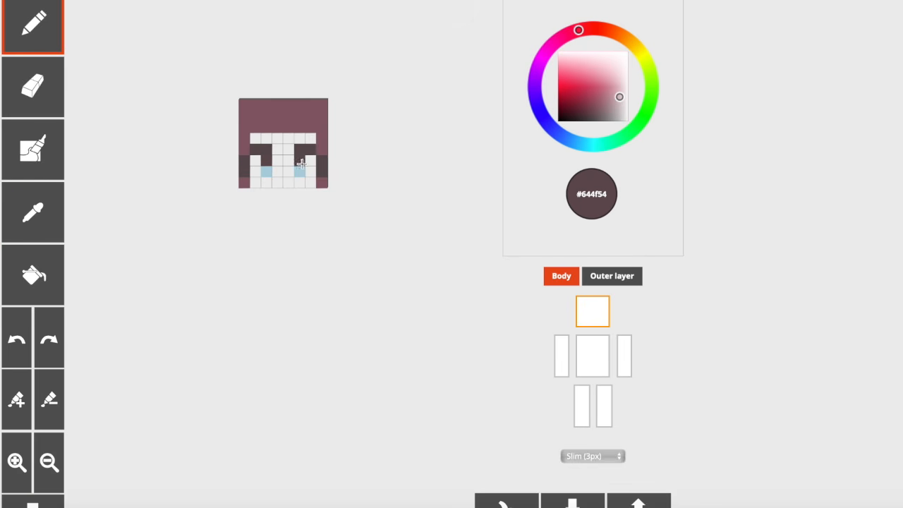
pyautogui.click(39, 213)
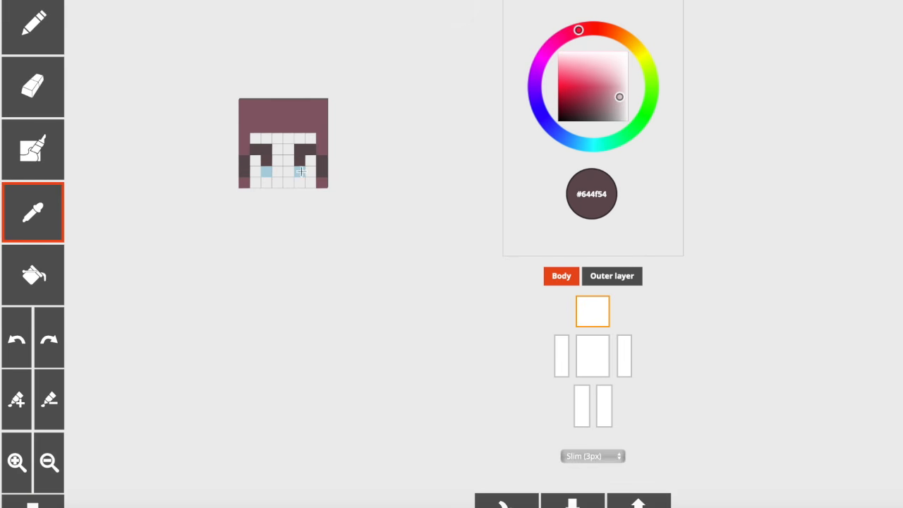
pyautogui.click(299, 158)
# Step: Try the paler blue #d5f2fb on one iris pixel and undo it
pyautogui.click(17, 213)
pyautogui.click(266, 172)
pyautogui.click(570, 58)
pyautogui.click(300, 172)
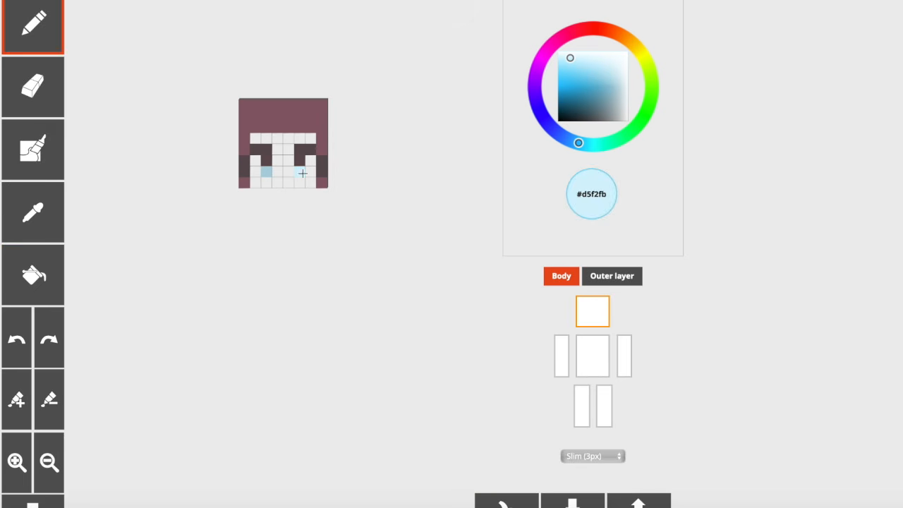
pyautogui.click(20, 323)
# Step: Repaint both iris pixels in the greyer blue #afc8d0
pyautogui.click(610, 68)
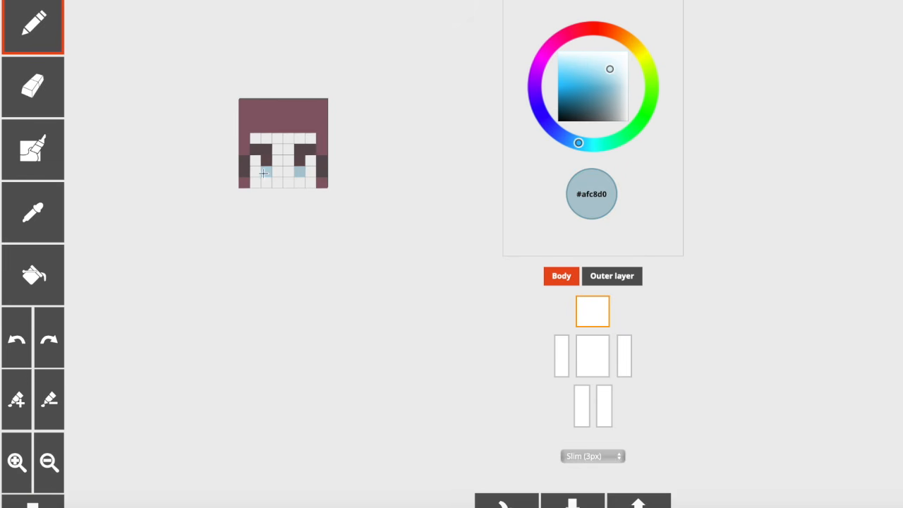
pyautogui.click(613, 276)
pyautogui.click(624, 277)
# Step: Paint the pixel beneath each outer lash in pale pink #e7cbd2, starting from the sampled lash color
pyautogui.click(44, 214)
pyautogui.click(297, 148)
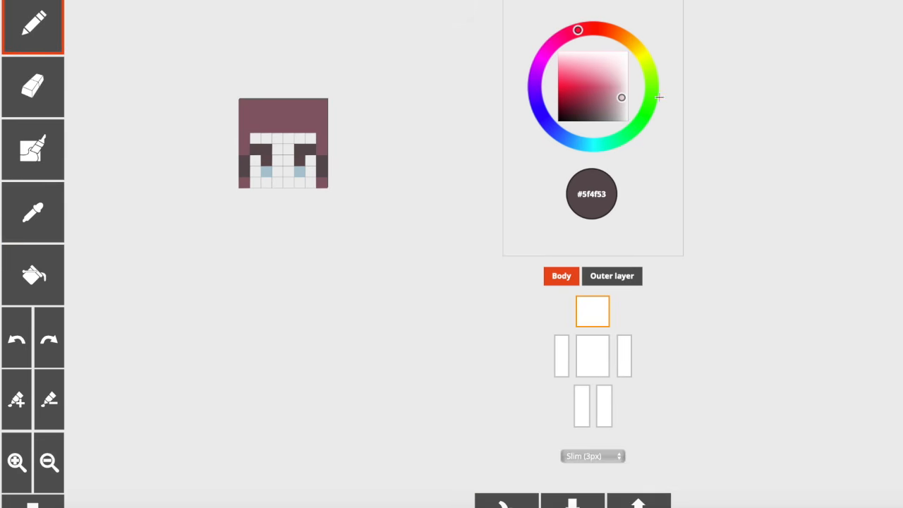
pyautogui.click(602, 62)
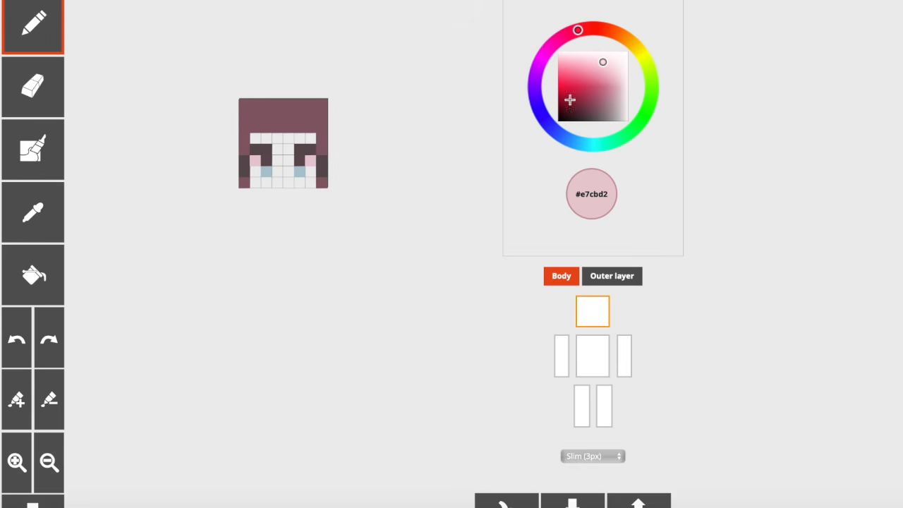
pyautogui.moveTo(599, 61)
pyautogui.mouseDown()
pyautogui.moveTo(566, 55)
pyautogui.moveTo(609, 60)
pyautogui.mouseUp()
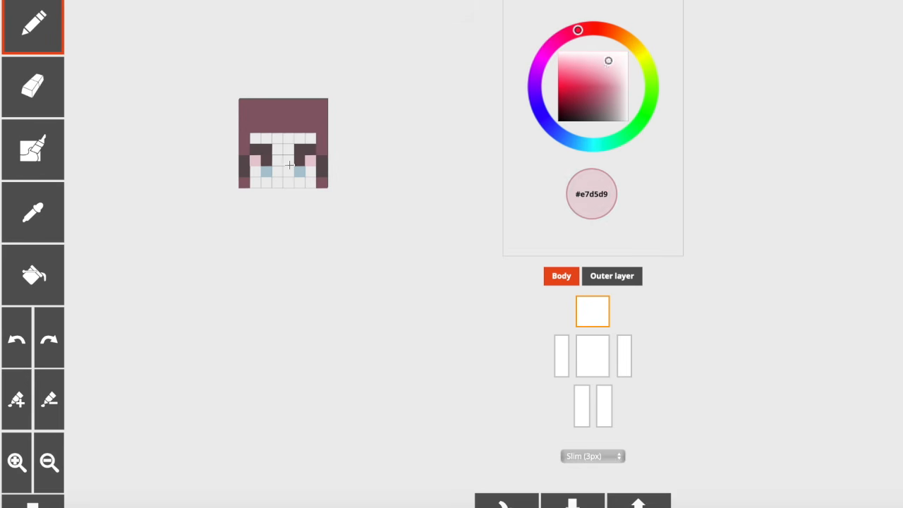
# Step: Paint the pixel on the outer side of each iris in near-white blue #f1fafd, based on the sampled iris color
pyautogui.click(25, 234)
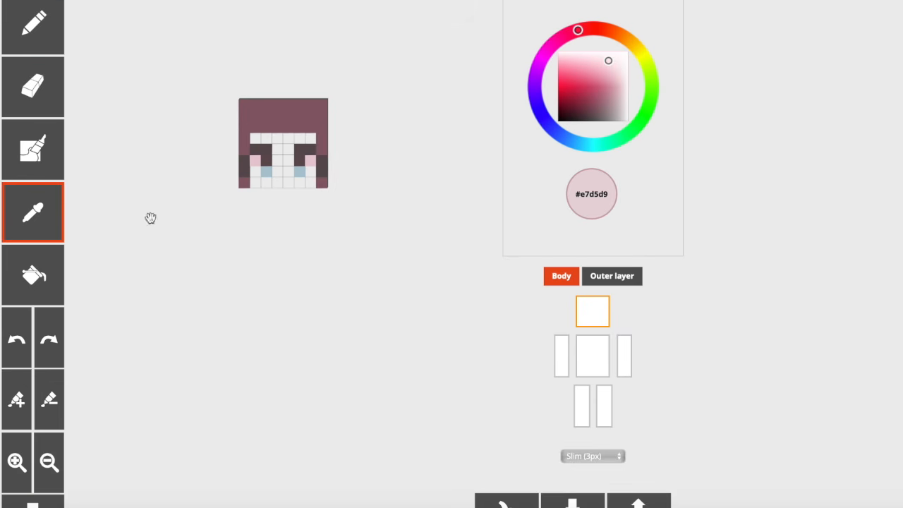
pyautogui.click(300, 169)
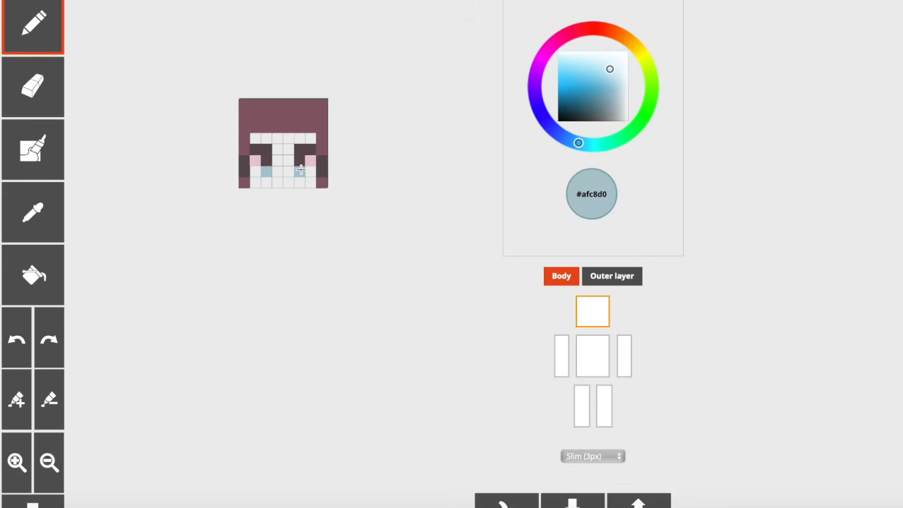
pyautogui.click(301, 172)
pyautogui.click(574, 53)
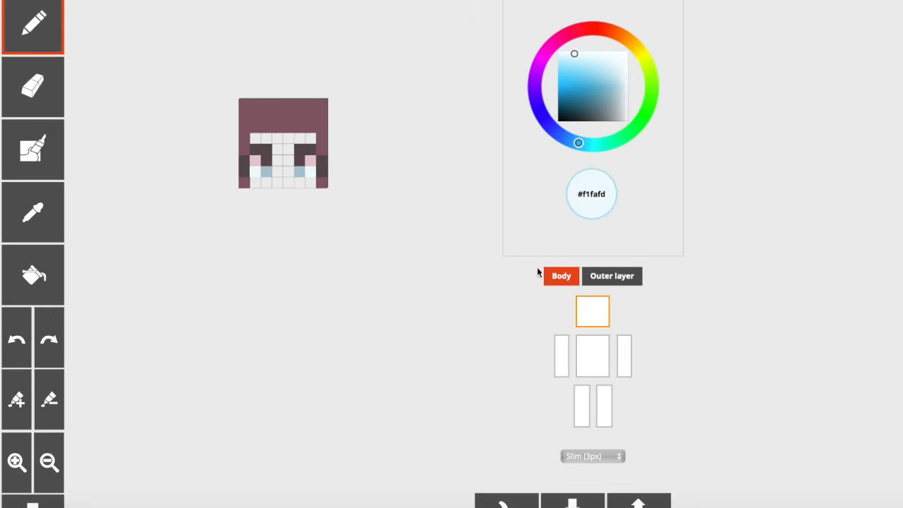
# Step: On the head's outer layer, add #5f4f53 pixels over both inner lashes and one on each edge strand of the hair
pyautogui.click(603, 277)
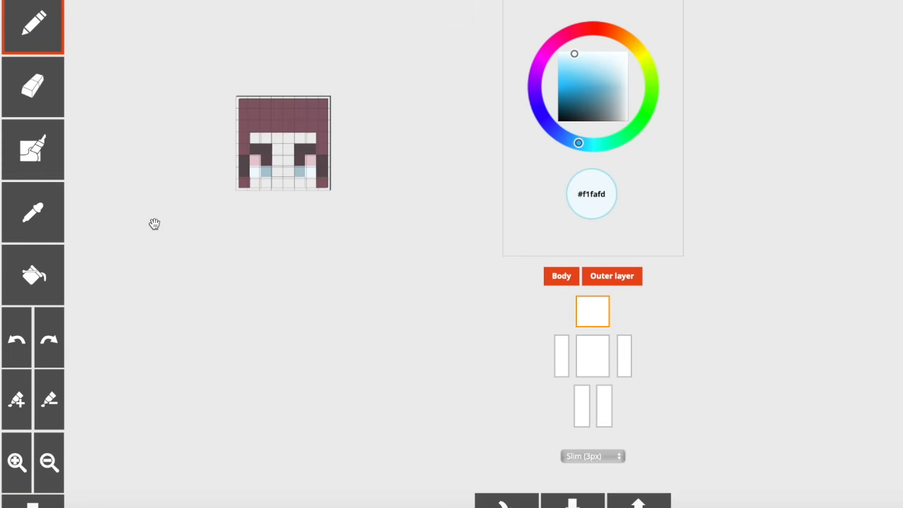
pyautogui.click(36, 225)
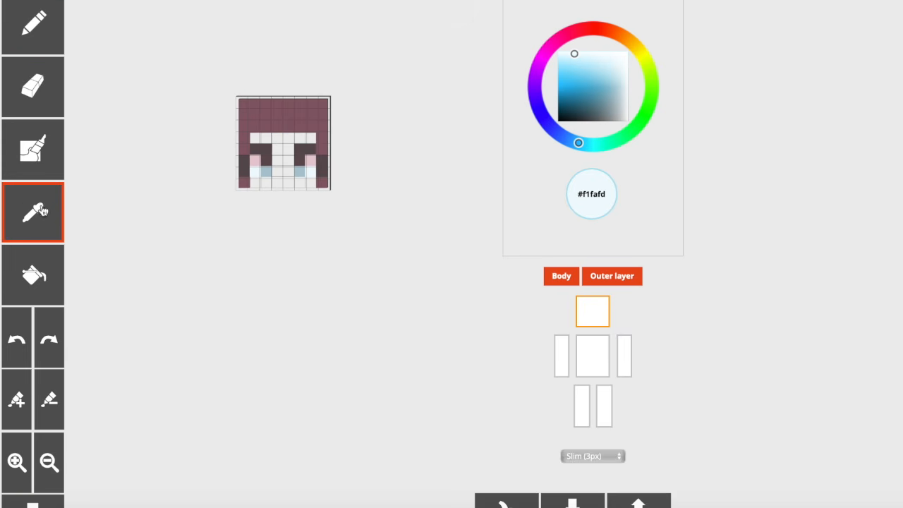
pyautogui.click(264, 149)
pyautogui.click(264, 148)
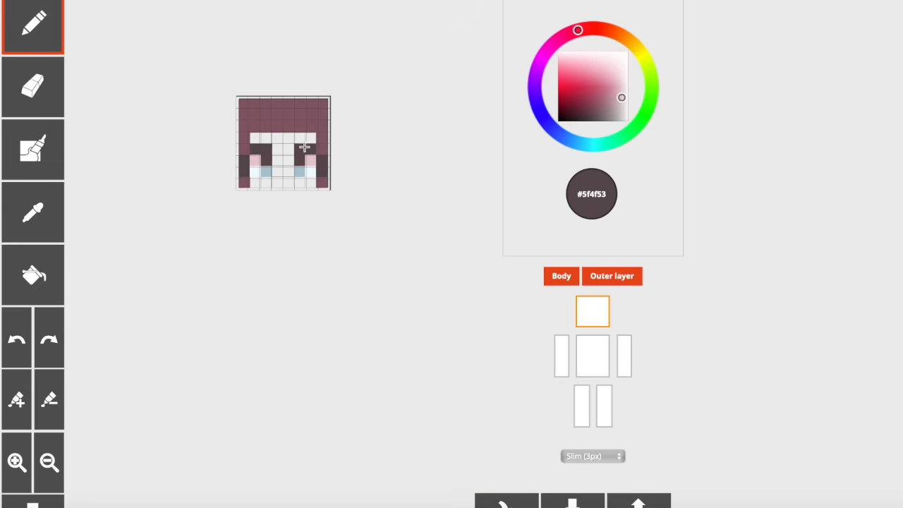
pyautogui.click(323, 159)
pyautogui.click(557, 279)
pyautogui.click(265, 149)
pyautogui.click(241, 161)
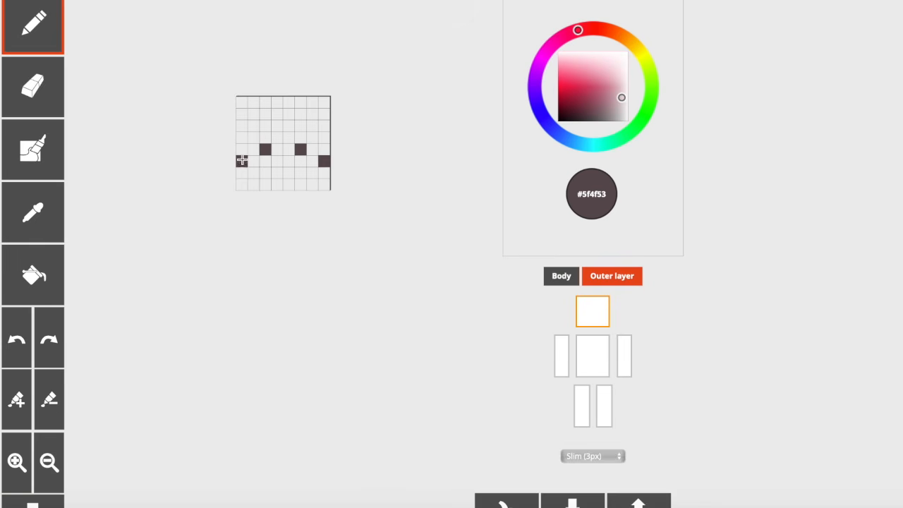
pyautogui.click(556, 280)
pyautogui.moveTo(412, 243); pyautogui.dragTo(411, 242)
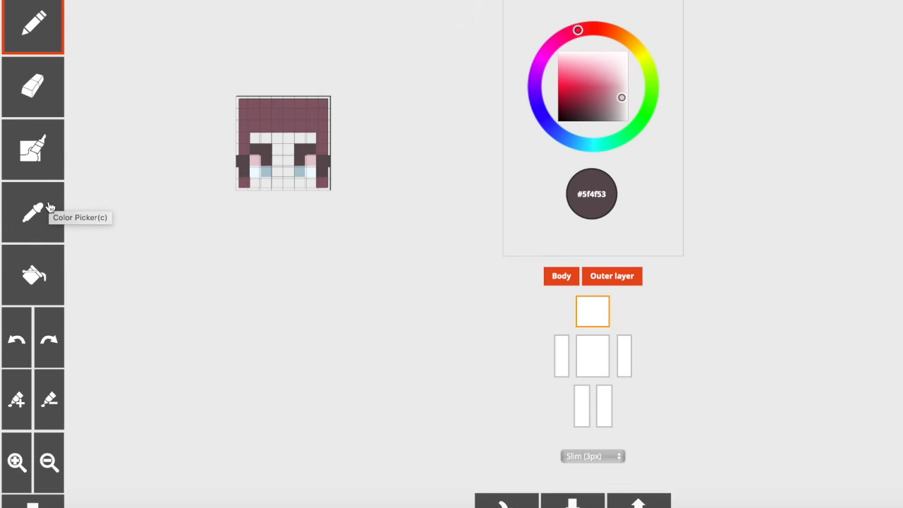
# Step: Try covering the dark side-strand pixels on the body layer with the sampled hair color #8a606a
pyautogui.click(45, 223)
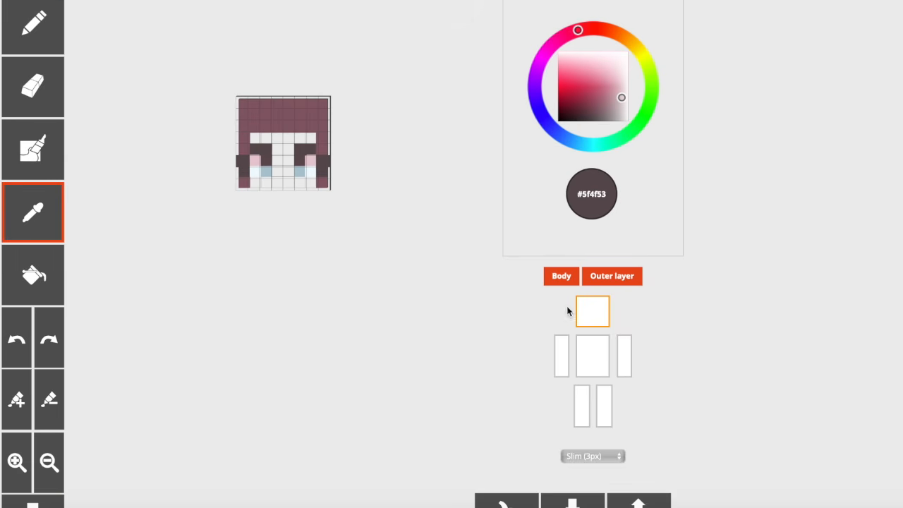
pyautogui.click(611, 275)
pyautogui.click(299, 125)
pyautogui.moveTo(323, 159); pyautogui.dragTo(322, 171)
pyautogui.moveTo(242, 171); pyautogui.dragTo(243, 159)
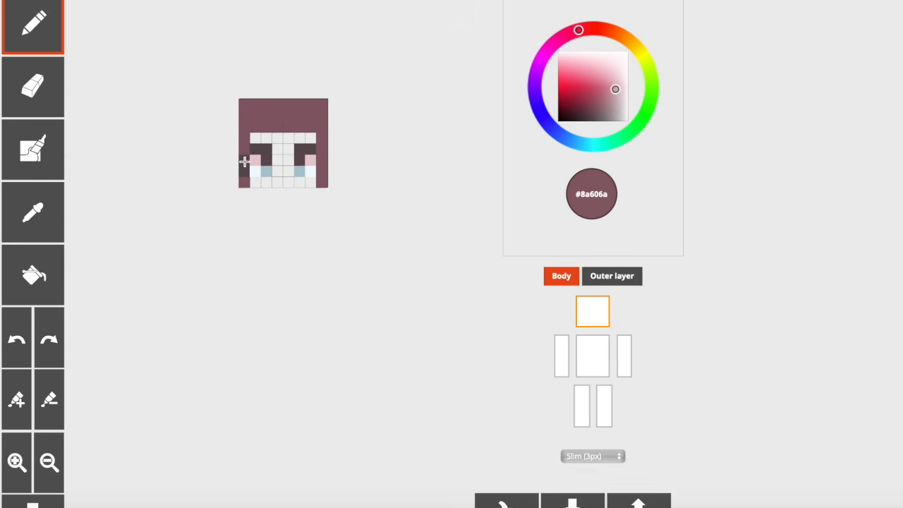
# Step: Try erasing the lowest hair pixel on each side of the face
pyautogui.click(55, 109)
pyautogui.click(248, 182)
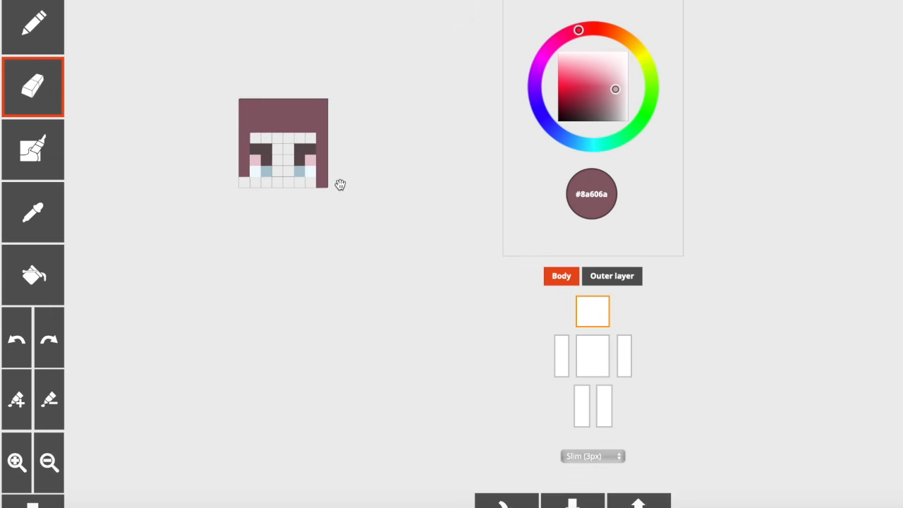
pyautogui.click(322, 182)
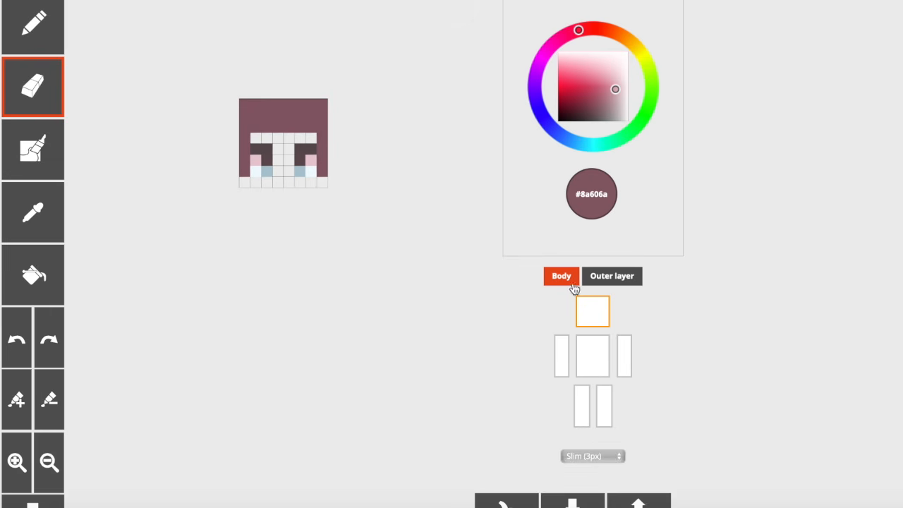
# Step: Try erasing the dark edge pixels from the head's outer layer and compare the face with each layer shown and hidden
pyautogui.click(628, 286)
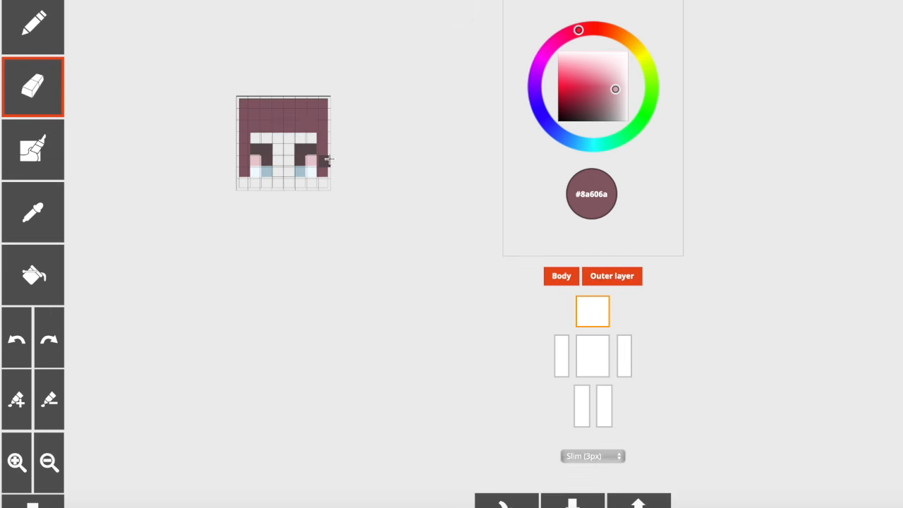
pyautogui.click(568, 276)
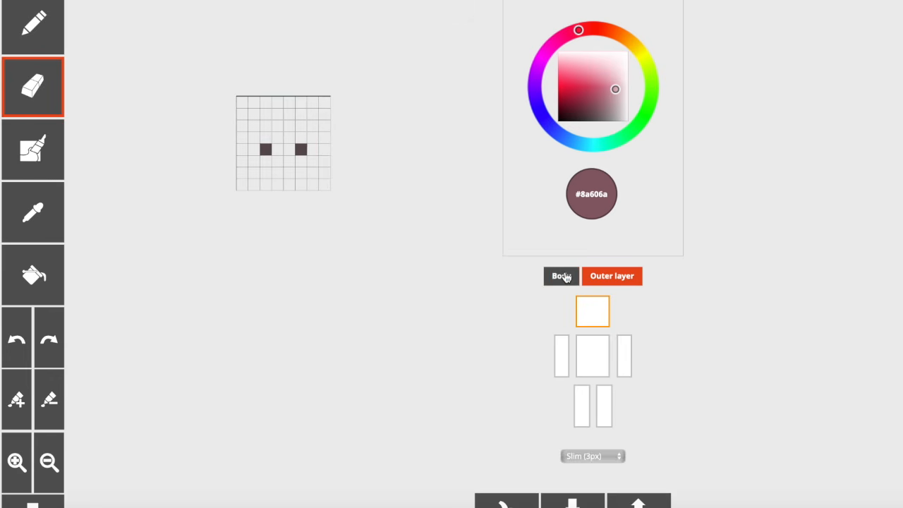
pyautogui.click(565, 276)
pyautogui.click(628, 276)
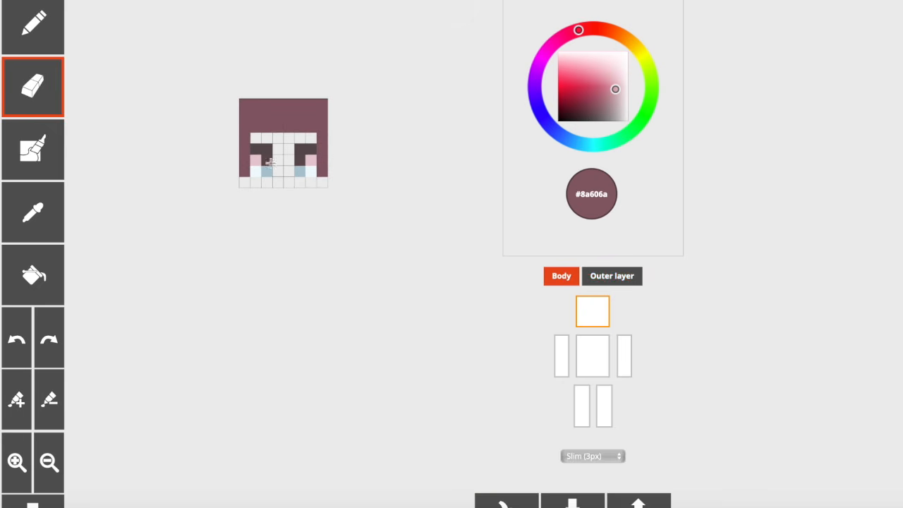
pyautogui.click(630, 281)
pyautogui.click(565, 276)
pyautogui.click(564, 277)
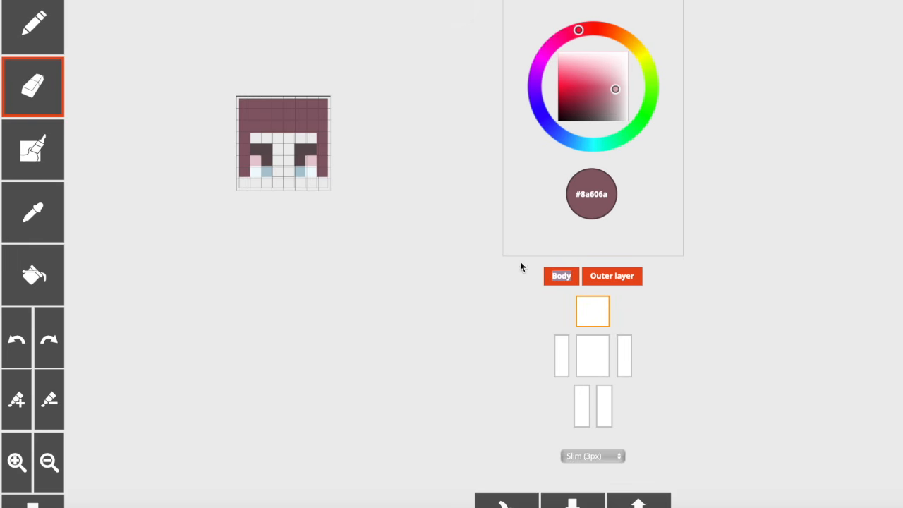
pyautogui.moveTo(315, 196); pyautogui.dragTo(327, 213)
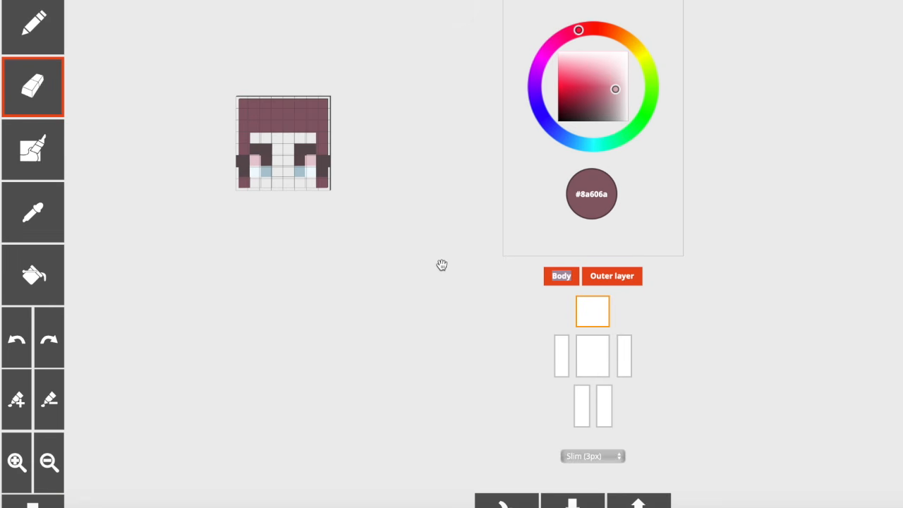
# Step: Try recoloring the pink pixel of each eye on the body layer with #785960 and compare the face with the outer layer shown
pyautogui.moveTo(345, 181); pyautogui.dragTo(345, 183)
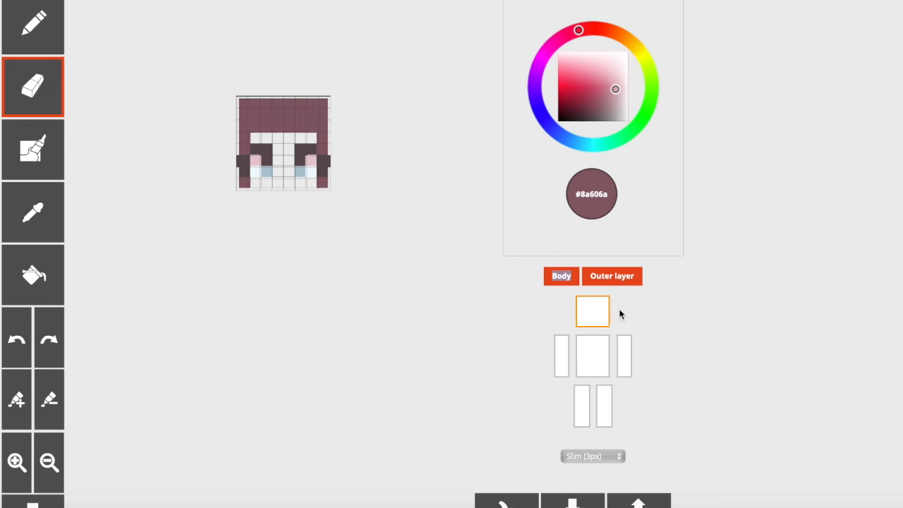
pyautogui.click(613, 279)
pyautogui.click(61, 227)
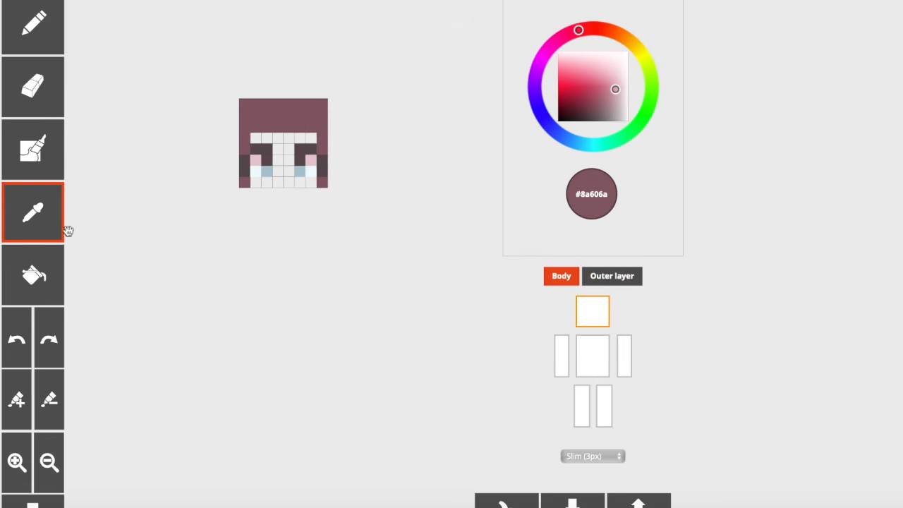
pyautogui.click(303, 162)
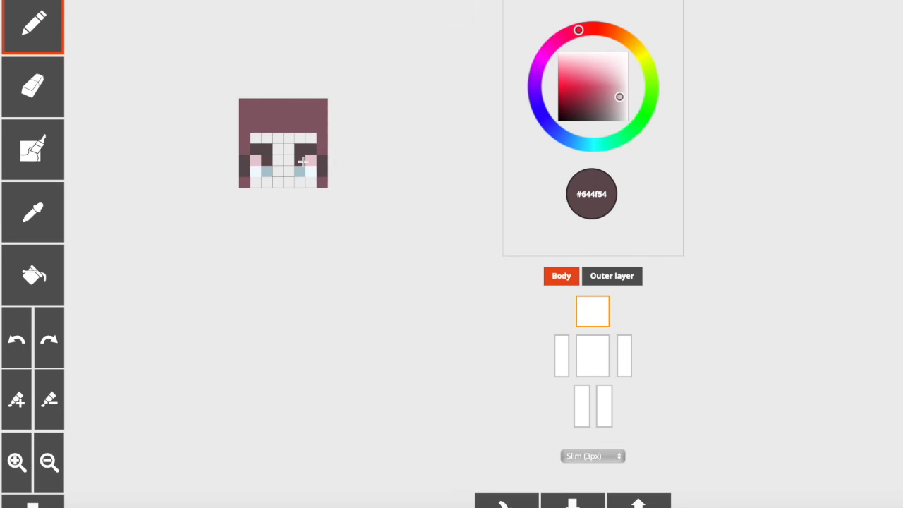
pyautogui.click(617, 94)
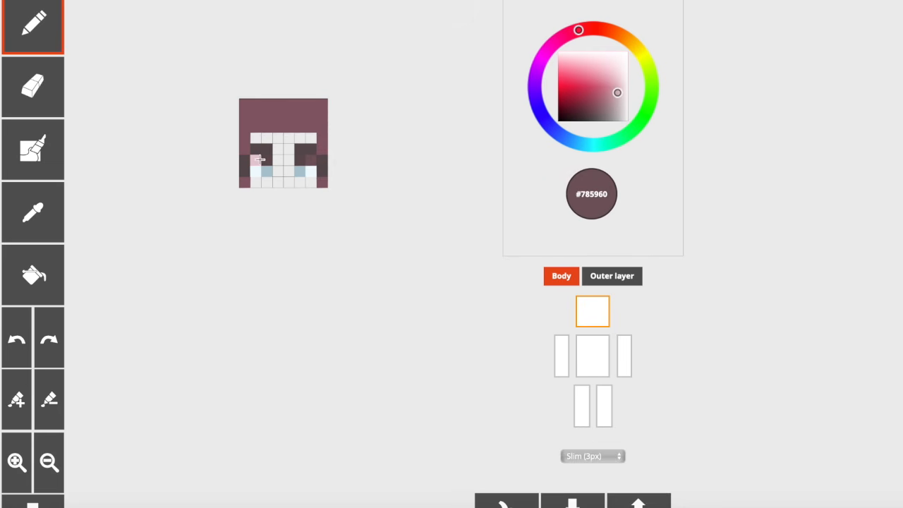
pyautogui.click(613, 280)
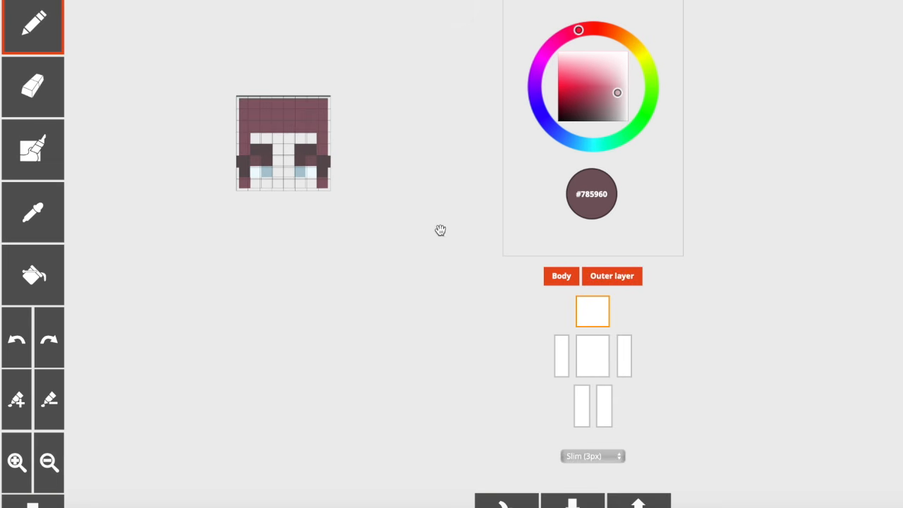
pyautogui.click(588, 275)
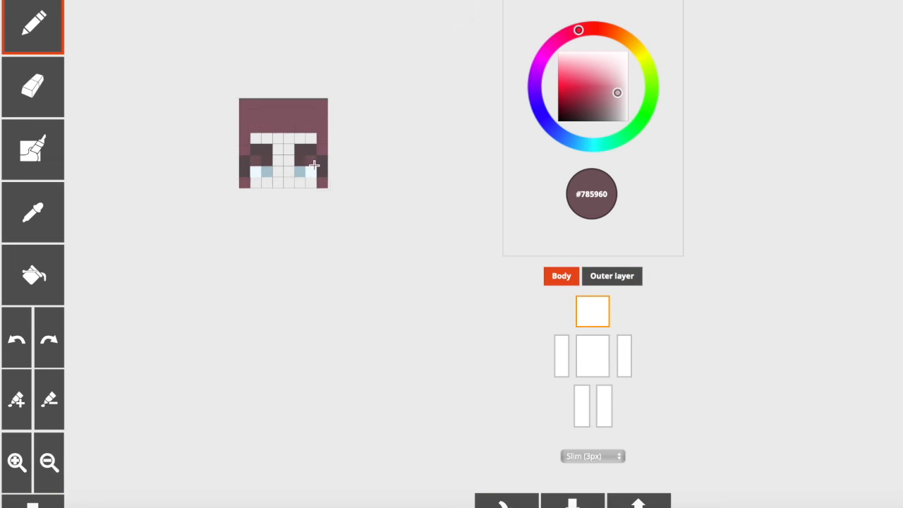
# Step: Paint the upper outer pixel of each eye with the sampled lash color #644f54 and compare the face with each layer hidden and shown
pyautogui.click(33, 211)
pyautogui.click(302, 156)
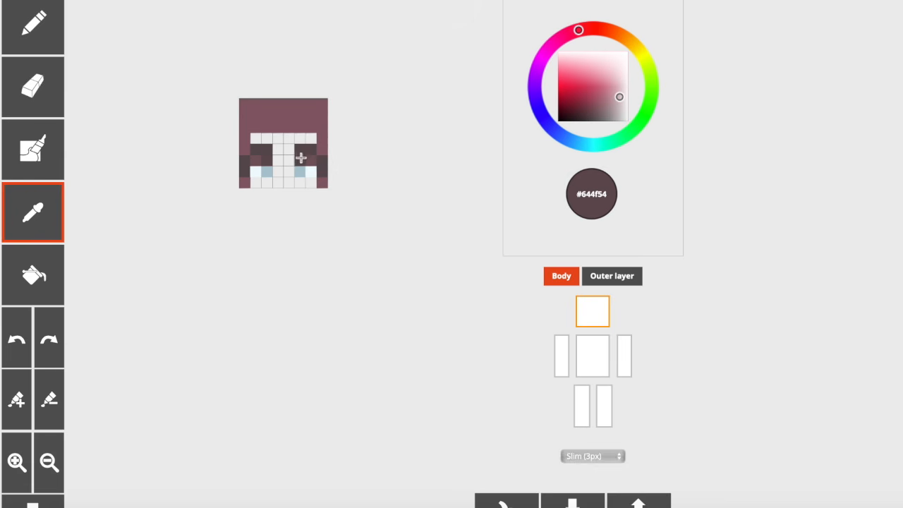
pyautogui.click(623, 282)
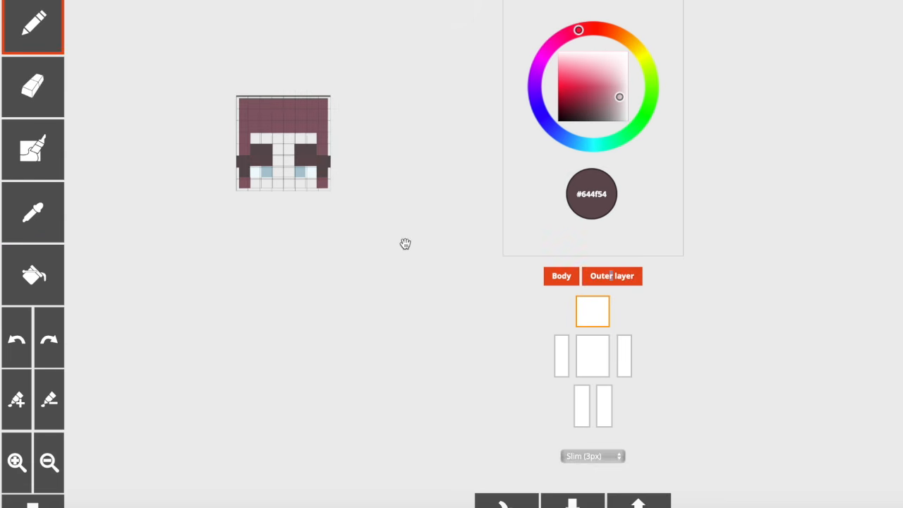
pyautogui.click(569, 282)
pyautogui.click(568, 281)
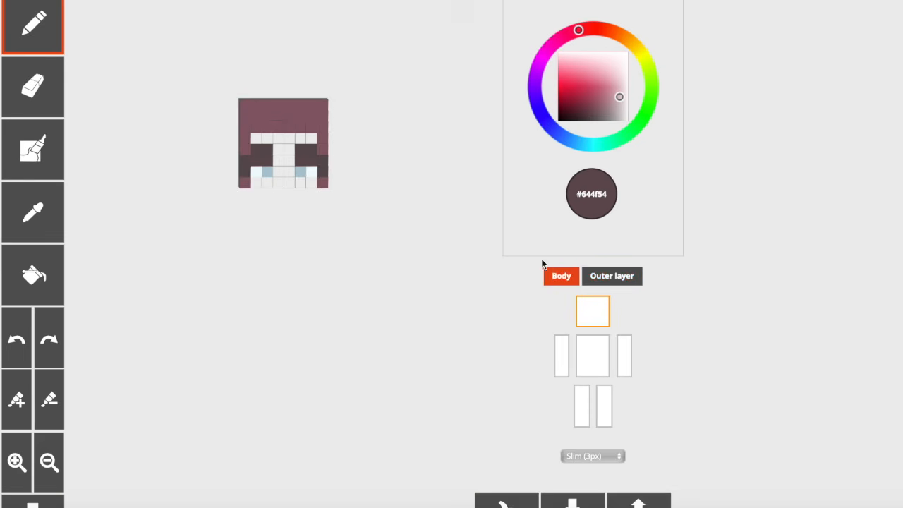
pyautogui.click(621, 288)
pyautogui.moveTo(459, 242); pyautogui.dragTo(415, 235)
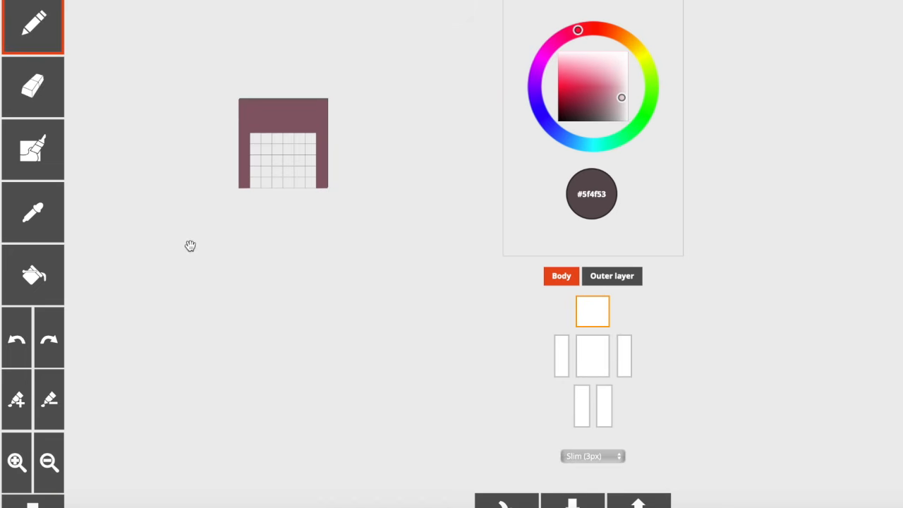
# Step: On the head's body layer, paint one #5f4f53 pixel on each side hair strand in the second row from the chin
pyautogui.moveTo(190, 246); pyautogui.dragTo(189, 249)
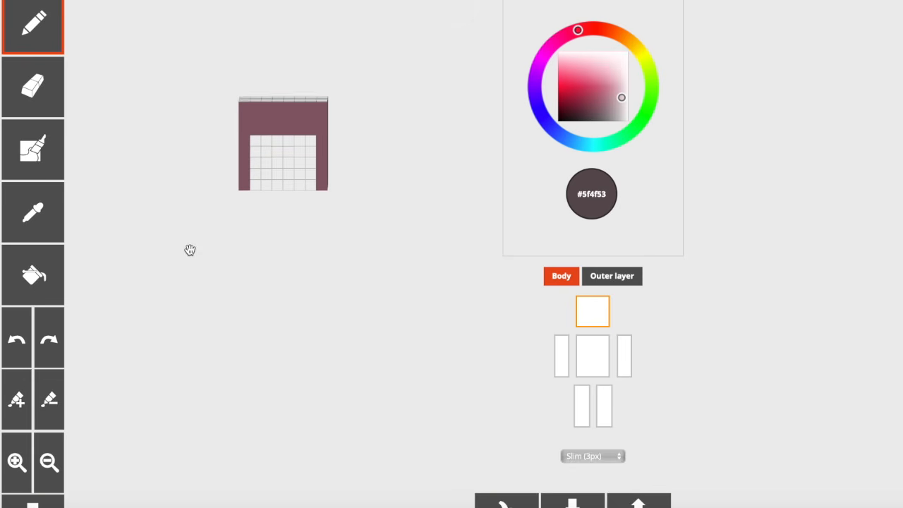
pyautogui.click(244, 172)
pyautogui.click(320, 173)
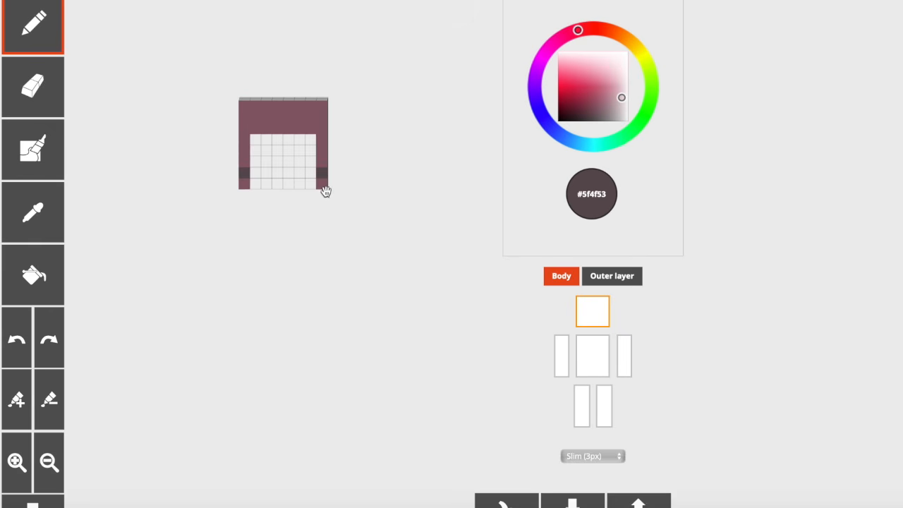
pyautogui.moveTo(352, 185); pyautogui.dragTo(354, 185)
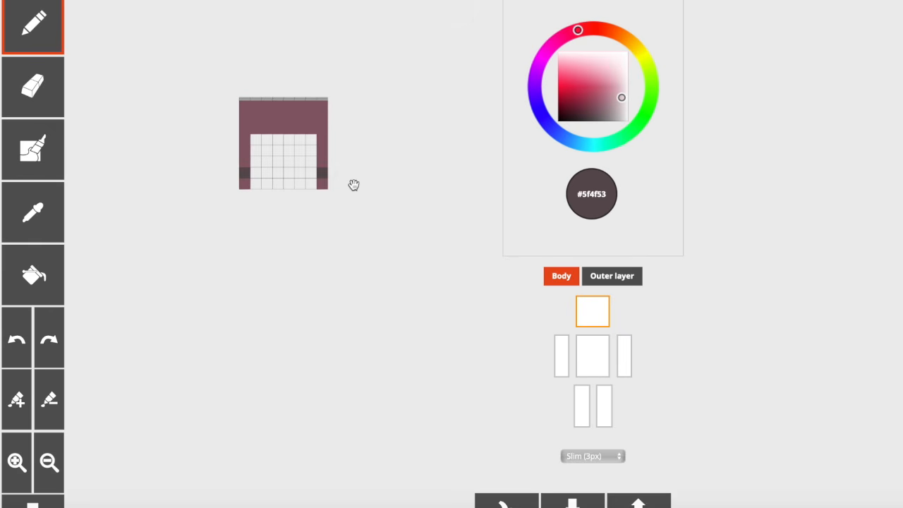
# Step: Paint a two-pixel #5f4f53 lash for each eye and one #655357 pixel below each lash's inner end
pyautogui.click(255, 161)
pyautogui.click(266, 161)
pyautogui.click(300, 161)
pyautogui.click(310, 161)
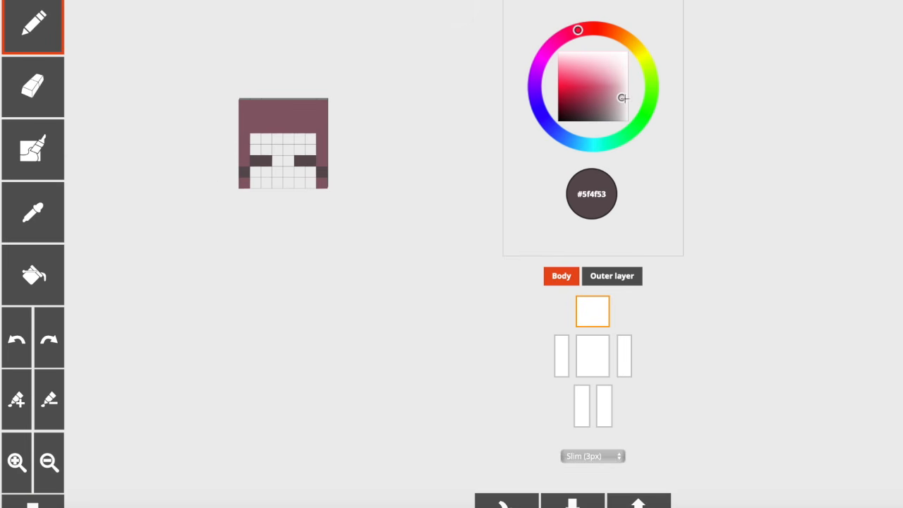
pyautogui.click(621, 97)
pyautogui.click(266, 173)
pyautogui.click(299, 171)
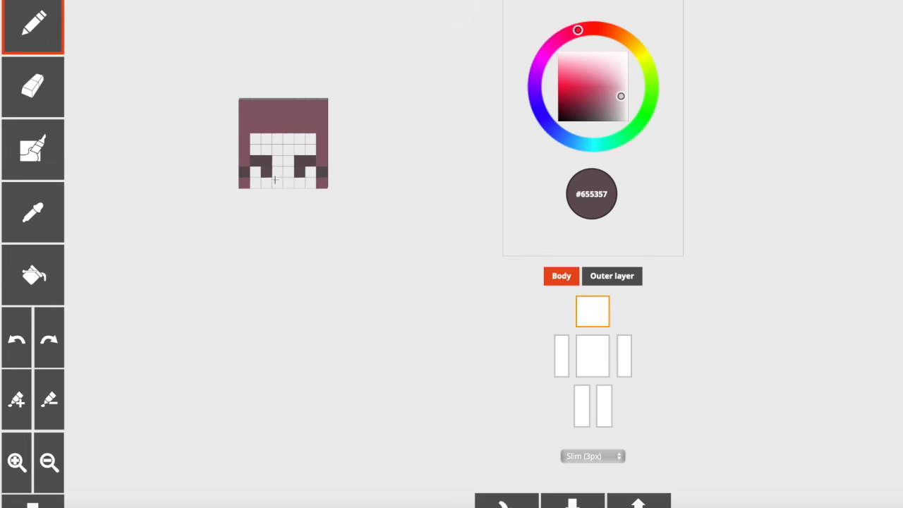
# Step: Paint the outer pixel below each lash as the eye white, using pink #fbe5ea and covering it with #f8f1f3
pyautogui.click(578, 56)
pyautogui.click(310, 172)
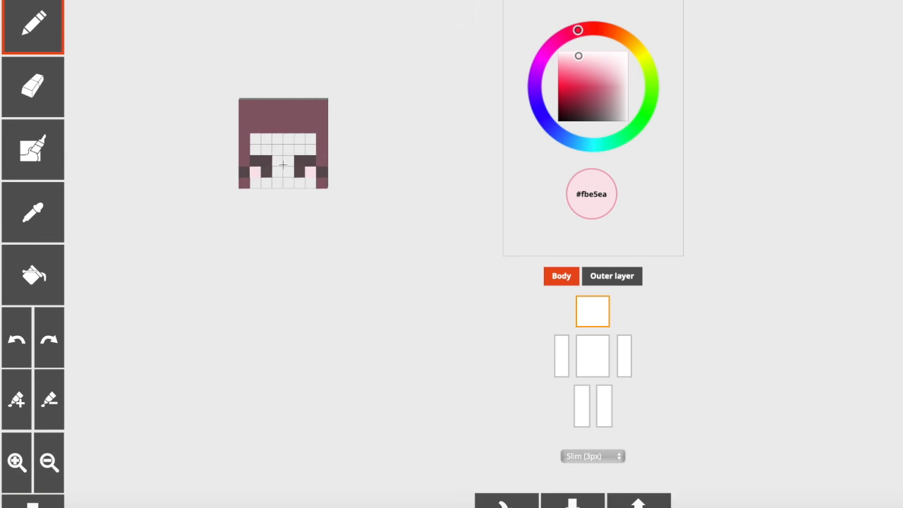
pyautogui.click(604, 54)
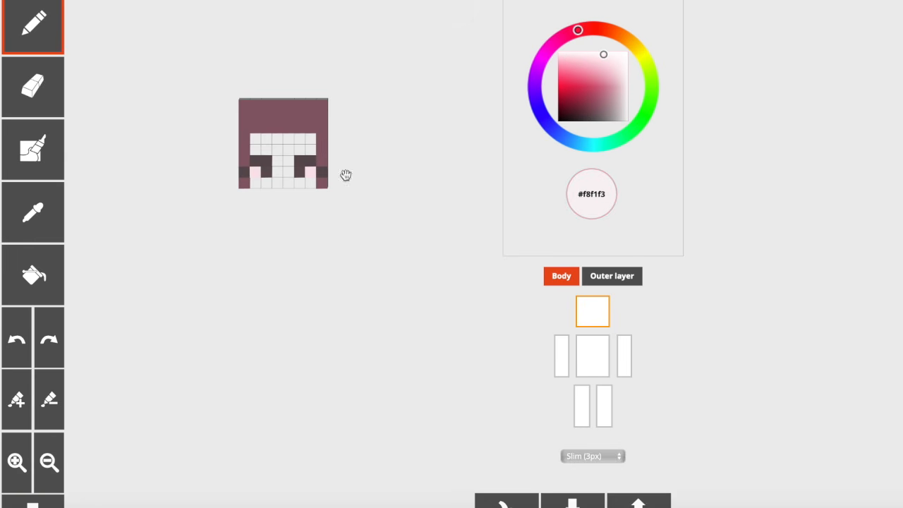
# Step: Paint the inner pixel below each lash as a gray-green iris in #afb2a4
pyautogui.click(33, 212)
pyautogui.click(262, 172)
pyautogui.click(566, 138)
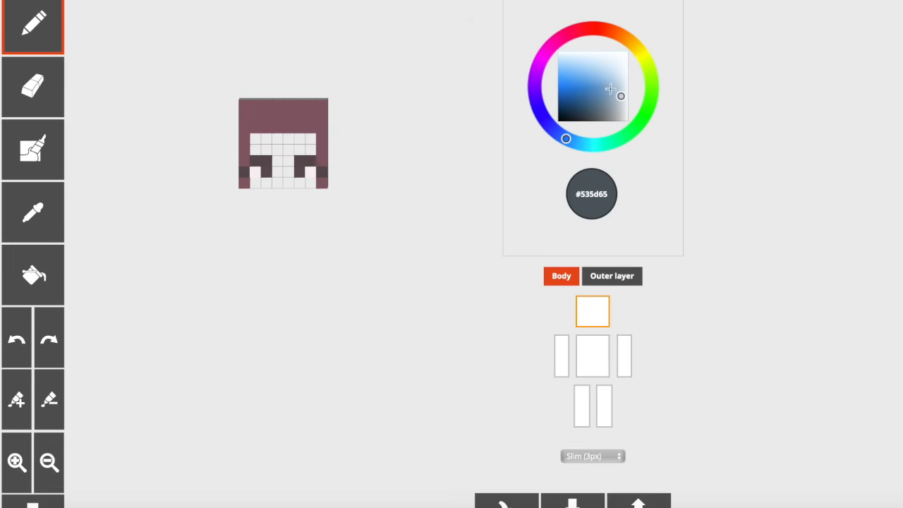
pyautogui.click(648, 66)
pyautogui.click(621, 72)
pyautogui.click(300, 172)
pyautogui.click(265, 172)
# Step: Erase the old inner-lash and side-strand pixels from the head's outer layer
pyautogui.click(623, 281)
pyautogui.click(10, 83)
pyautogui.click(264, 150)
pyautogui.click(244, 161)
pyautogui.click(303, 150)
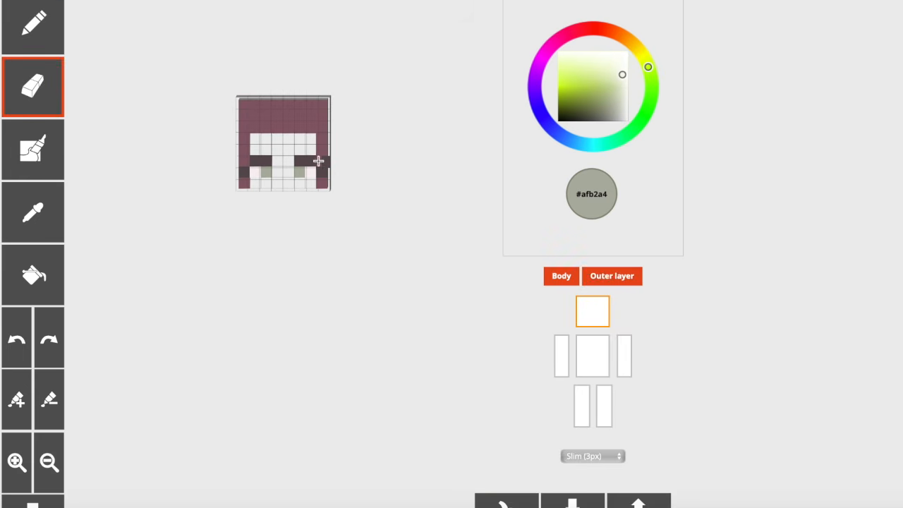
# Step: Add #5f4f53 lash-end pixels over the side strands on the outer layer and compare the face with the body layer hidden and shown
pyautogui.click(33, 212)
pyautogui.click(265, 160)
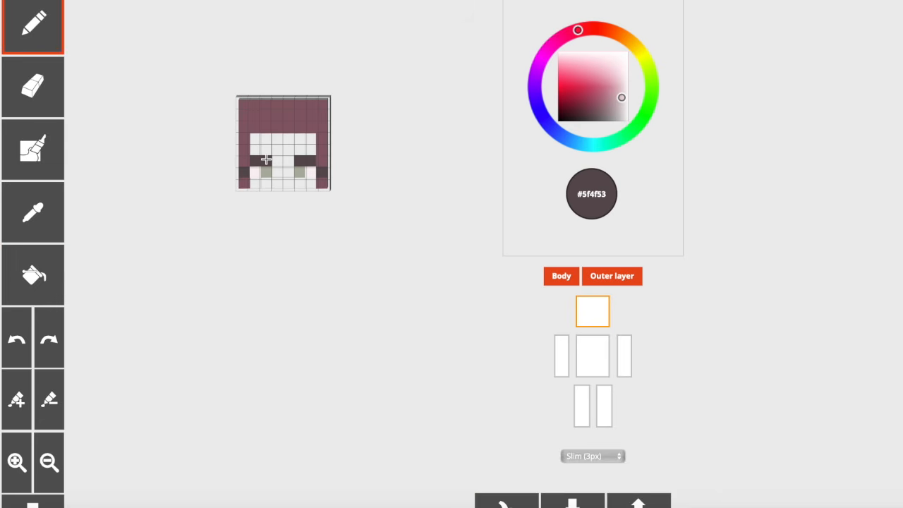
pyautogui.click(561, 276)
pyautogui.click(561, 276)
pyautogui.click(244, 173)
pyautogui.click(561, 277)
pyautogui.click(560, 278)
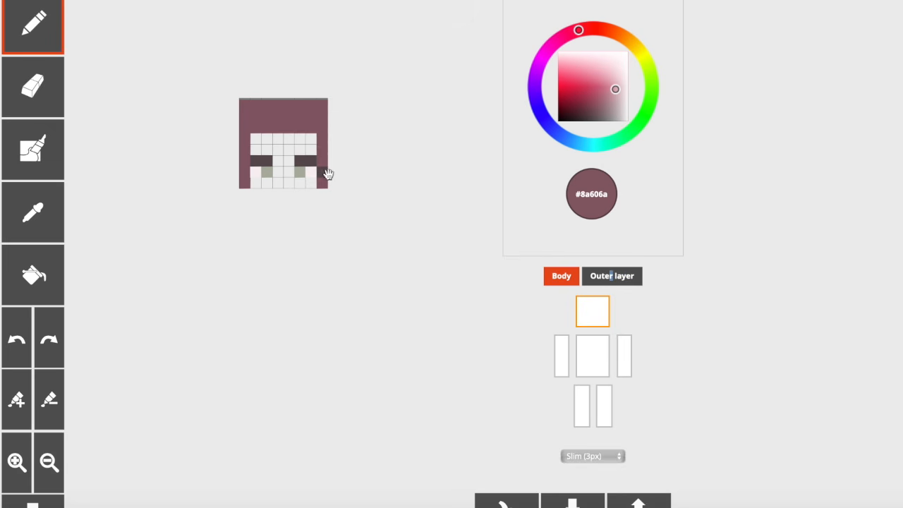
# Step: Cover the dark body-layer strand pixels with #8a606a, erase the lowest hair pixel on each side, and compare the layers
pyautogui.click(32, 86)
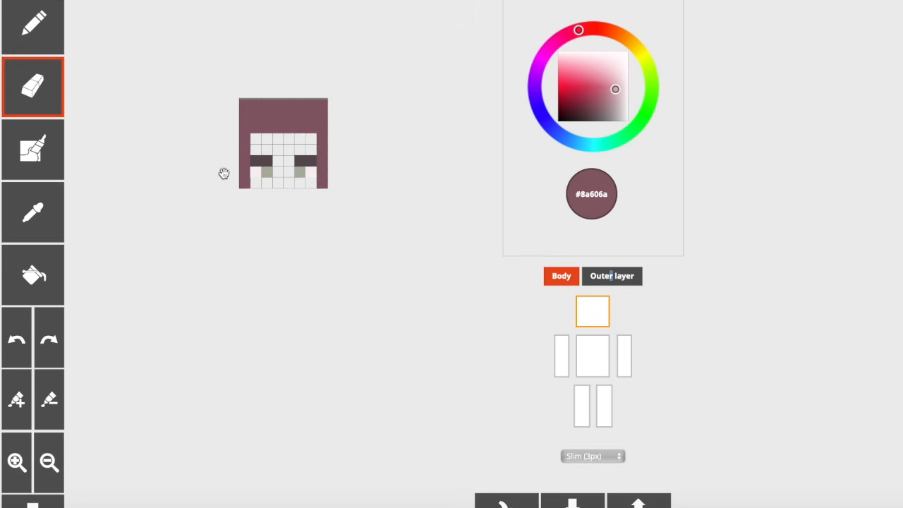
pyautogui.moveTo(246, 182); pyautogui.dragTo(325, 185)
pyautogui.click(620, 279)
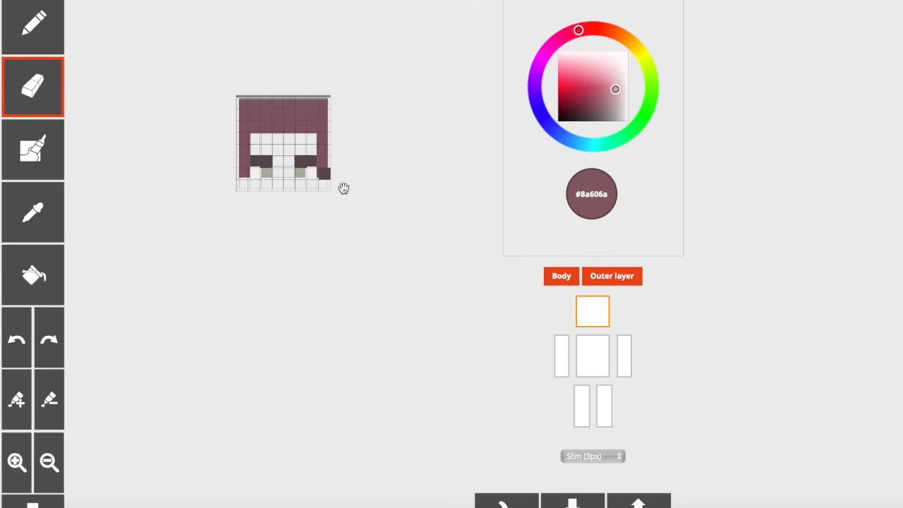
pyautogui.click(561, 278)
pyautogui.click(560, 278)
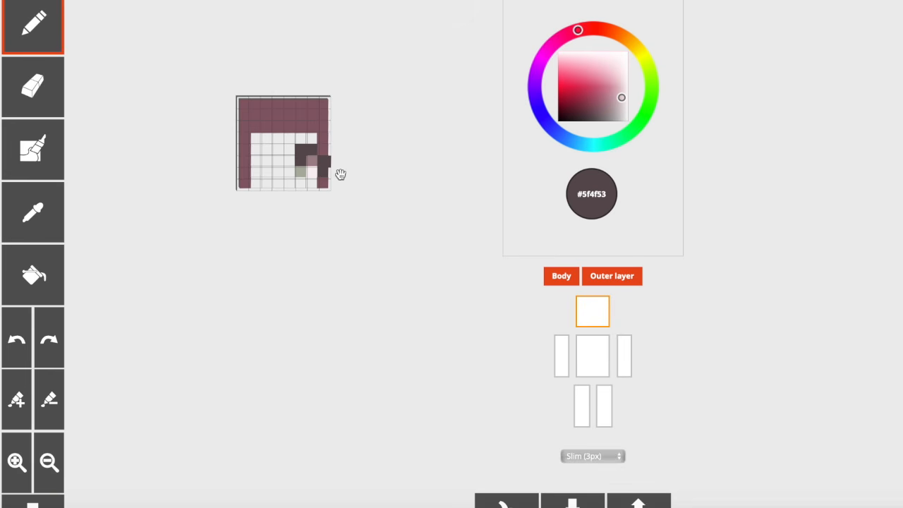
# Step: On the body layer, paint a low two-pixel #5f4f53 lash for the left eye and one raised pixel on the left hair strand
pyautogui.click(562, 277)
pyautogui.click(561, 278)
pyautogui.click(593, 277)
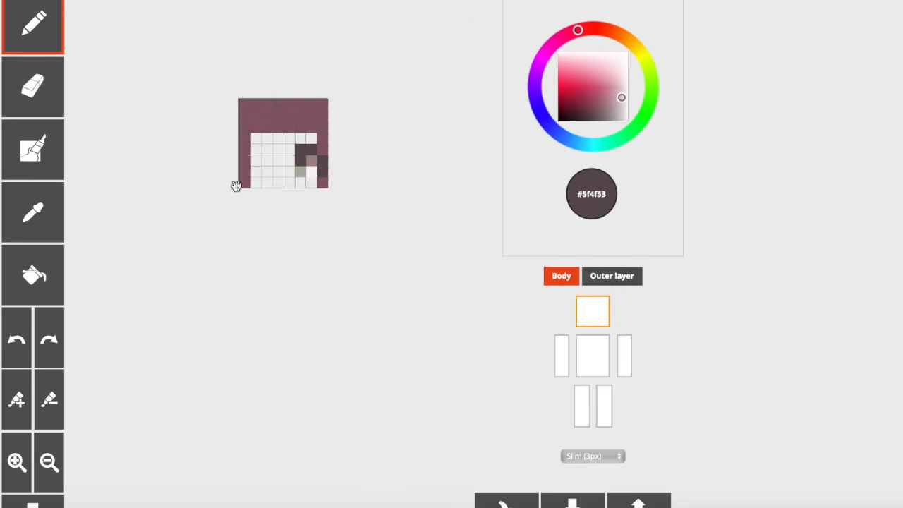
pyautogui.moveTo(266, 170); pyautogui.dragTo(255, 171)
pyautogui.click(245, 158)
# Step: Add #5f4f53 outer-layer pixels over the left lash's inner end and the left strand's edge, and compare with the body layer hidden
pyautogui.click(599, 281)
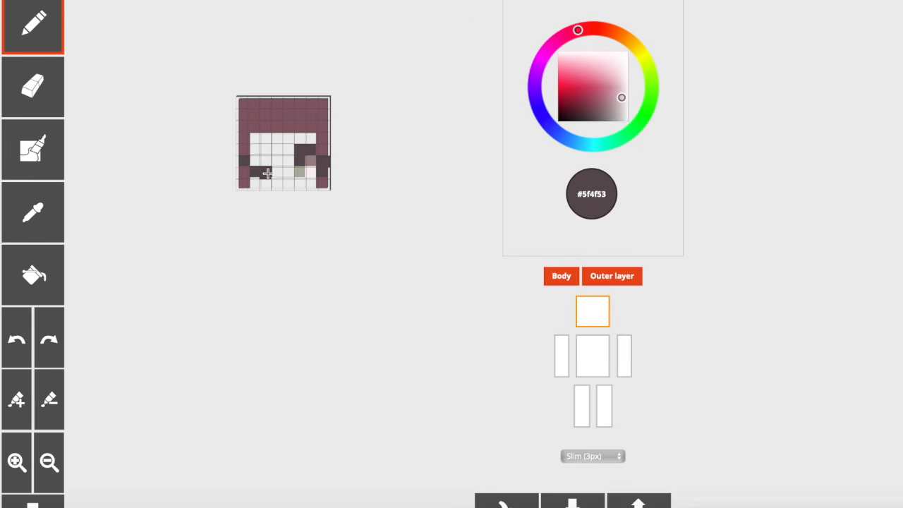
pyautogui.click(240, 158)
pyautogui.click(569, 276)
pyautogui.click(569, 276)
# Step: Erase the right eye from the body layer and cover the dark pixel on the right hair strand with #8a606a
pyautogui.click(589, 280)
pyautogui.click(41, 215)
pyautogui.click(37, 113)
pyautogui.moveTo(288, 148)
pyautogui.mouseDown()
pyautogui.moveTo(298, 170)
pyautogui.moveTo(308, 152)
pyautogui.moveTo(322, 171)
pyautogui.mouseUp()
pyautogui.click(35, 211)
pyautogui.click(321, 151)
# Step: Paint a matching two-pixel #5f4f53 lash and raised strand pixel on the right side of the body layer
pyautogui.click(37, 210)
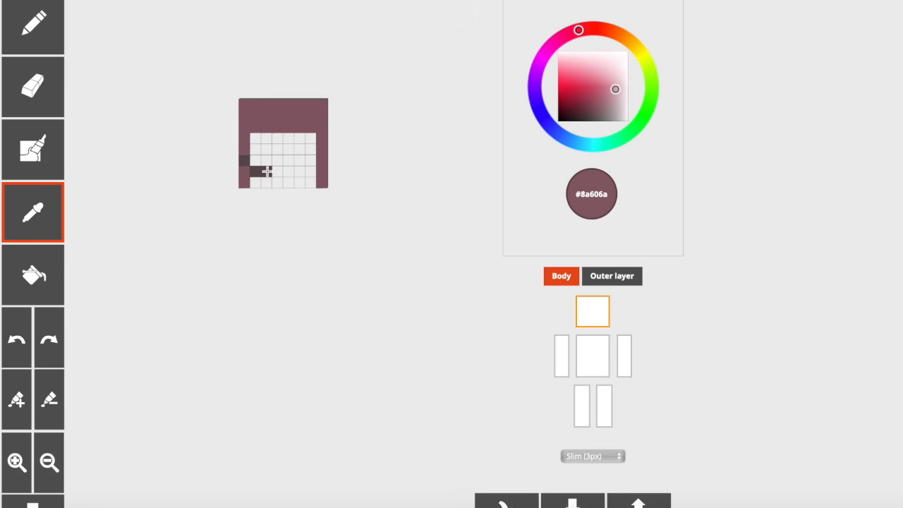
pyautogui.click(263, 170)
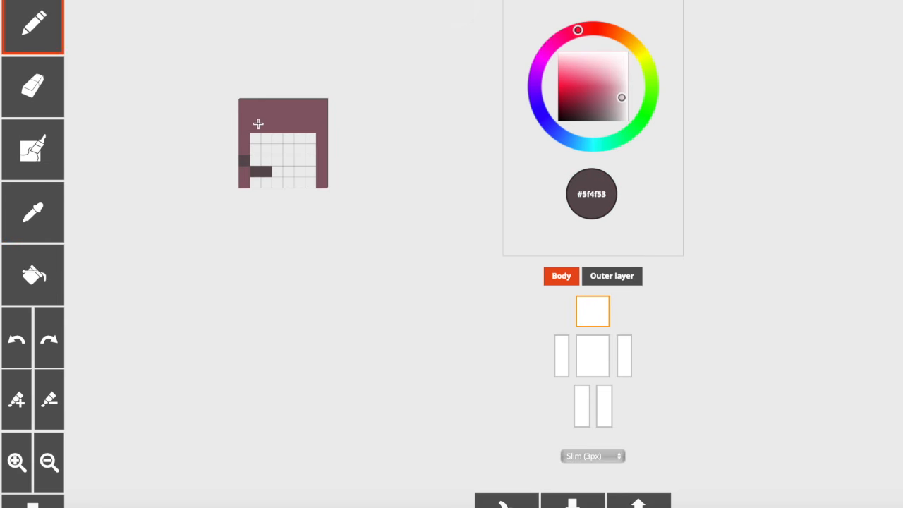
pyautogui.moveTo(299, 172); pyautogui.dragTo(310, 173)
# Step: On the outer layer, erase the old right-lash pixel, add a #5f4f53 pixel over the new lash's inner end, and compare the layers
pyautogui.click(599, 278)
pyautogui.click(55, 103)
pyautogui.click(300, 149)
pyautogui.click(51, 209)
pyautogui.click(261, 175)
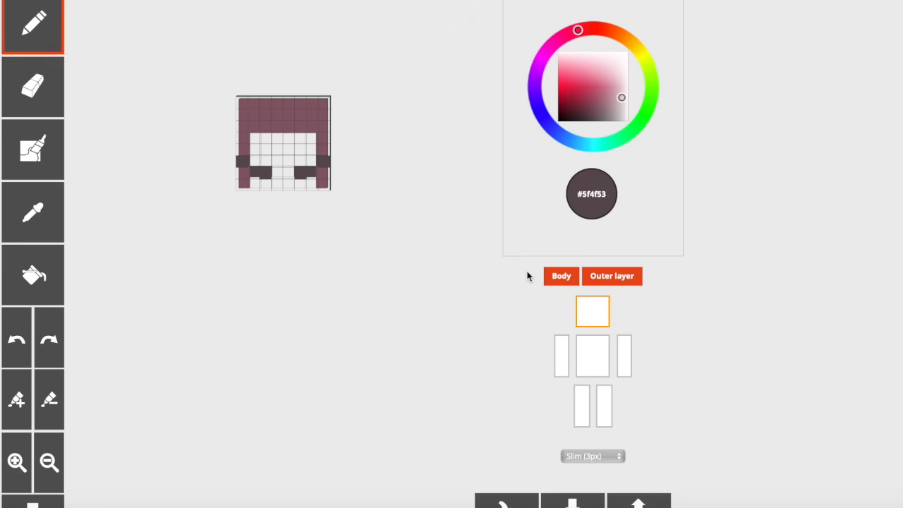
pyautogui.click(555, 279)
pyautogui.click(554, 279)
pyautogui.moveTo(365, 151); pyautogui.dragTo(383, 155)
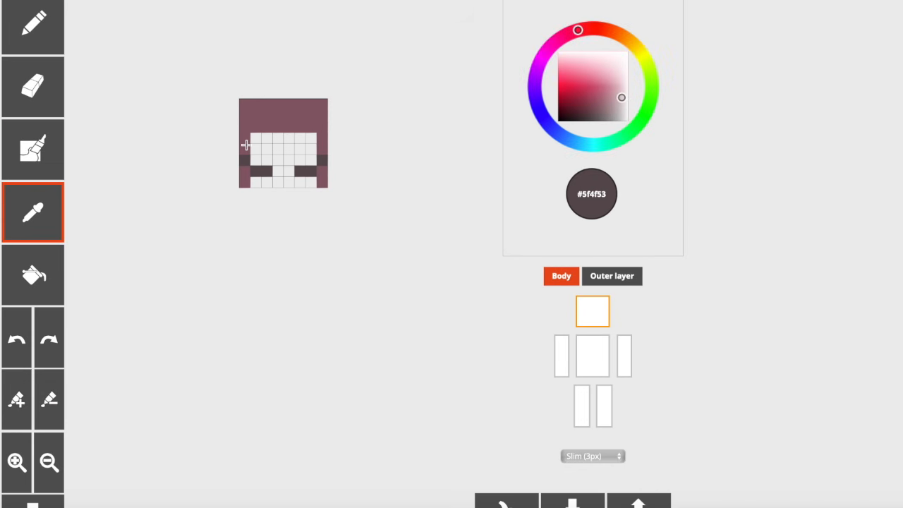
# Step: Cover both dark strand pixels on the body layer with #8a606a and erase the matching edge pixels from the outer layer
pyautogui.doubleClick(611, 275)
pyautogui.click(243, 144)
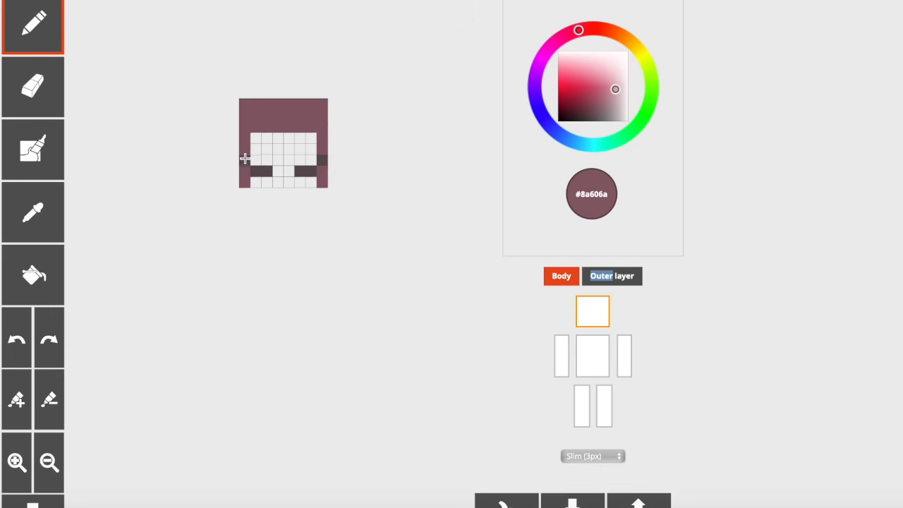
pyautogui.click(609, 279)
pyautogui.click(52, 103)
pyautogui.moveTo(241, 161); pyautogui.dragTo(330, 161)
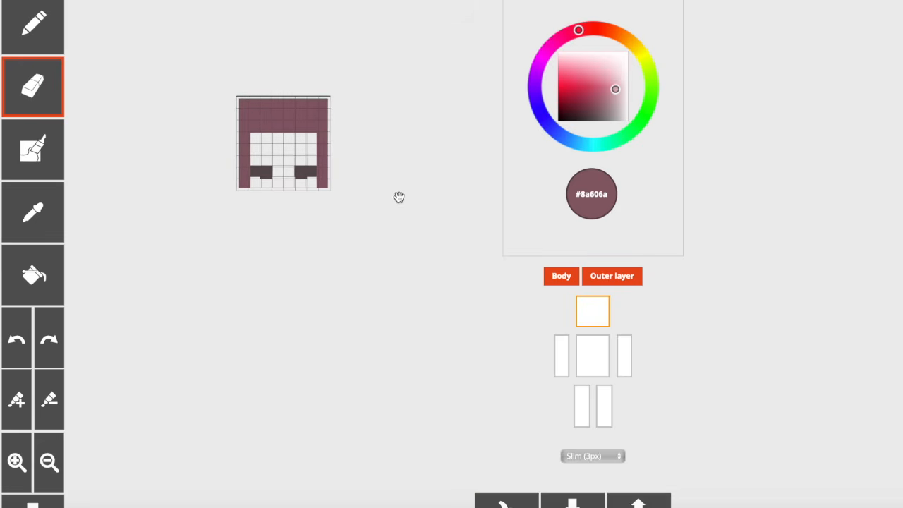